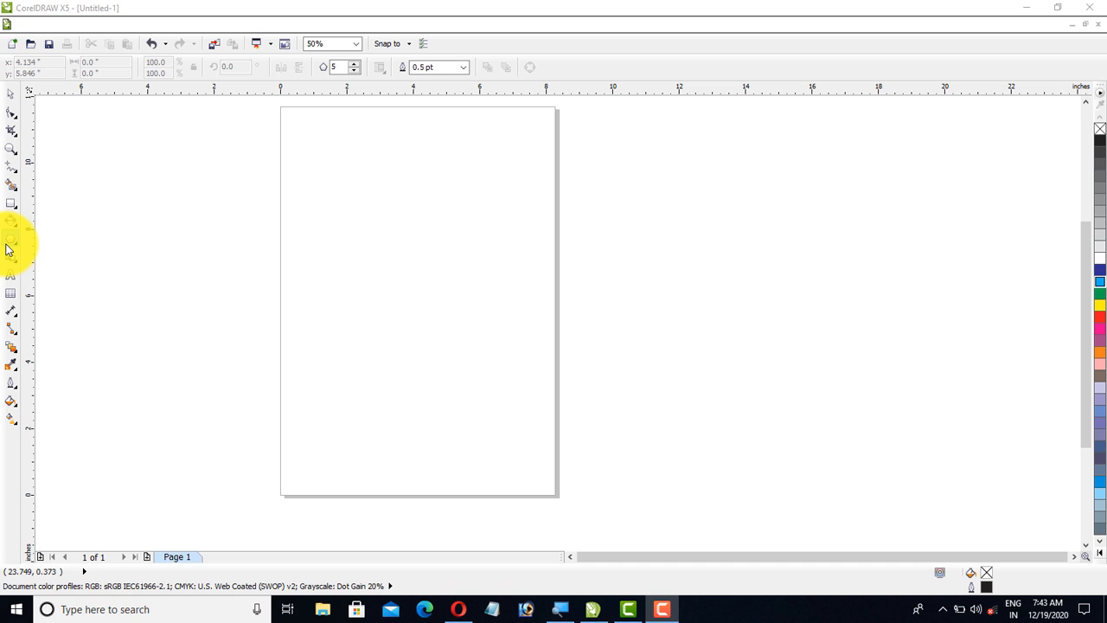
Step: Draw a five-sided polygon about 4.58 by 4.11 inches beside the page and move it onto the page's upper half
click(10, 240)
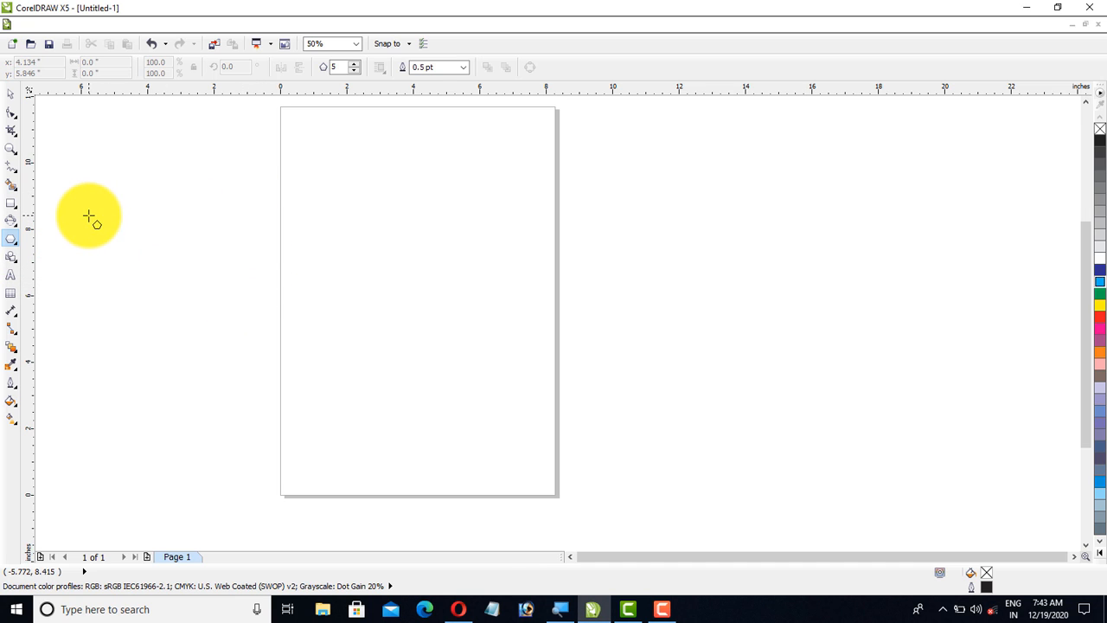
drag(91, 218, 248, 369)
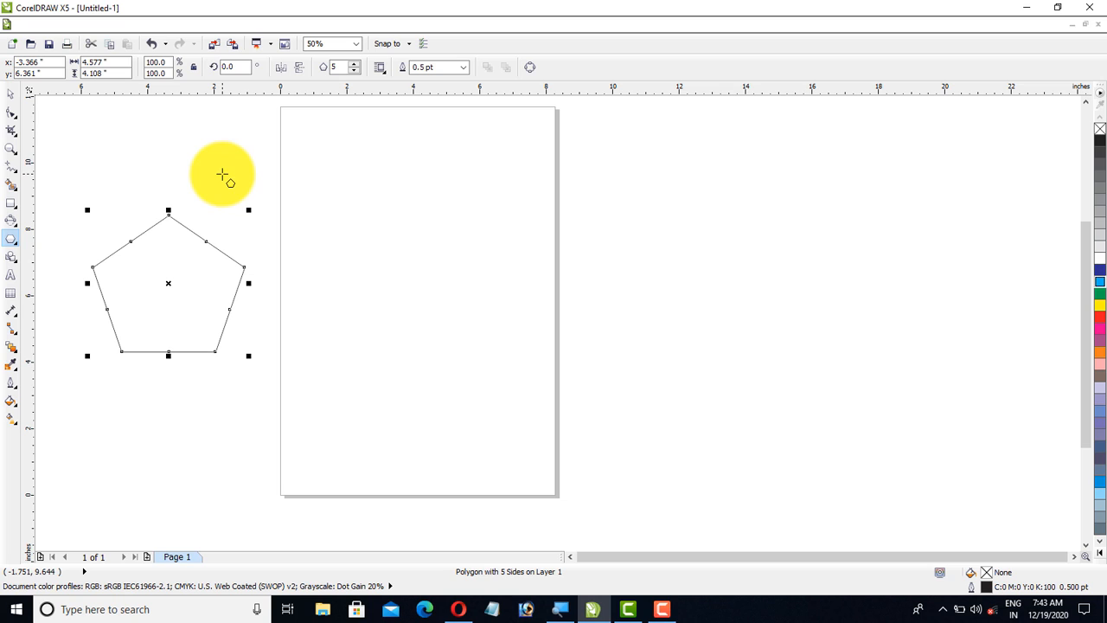
click(167, 284)
drag(167, 284, 370, 246)
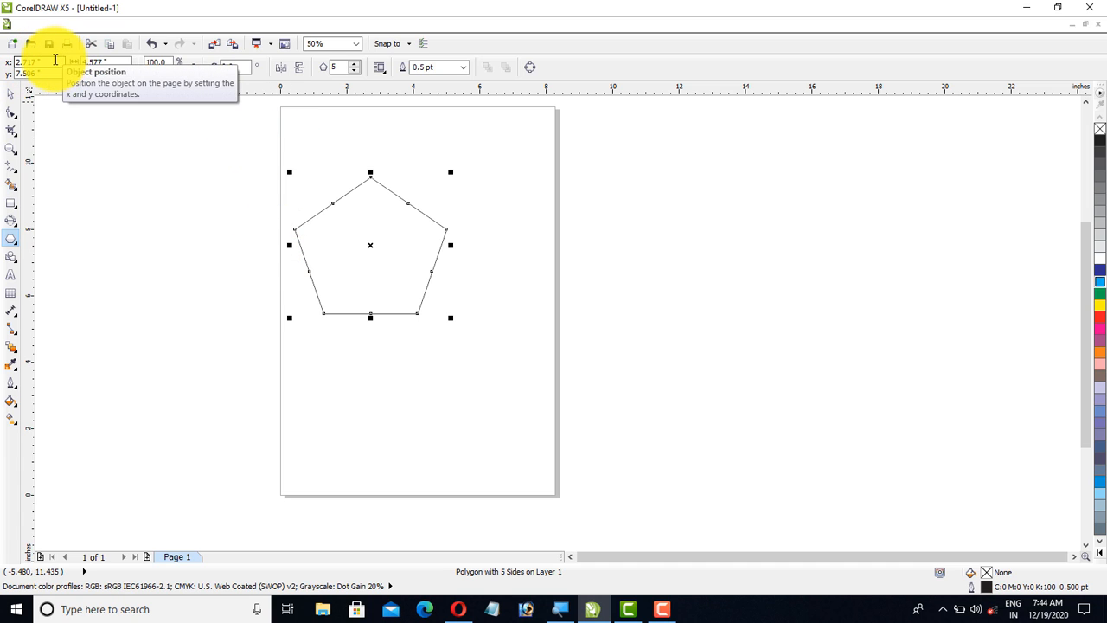
Step: Set the pentagon's object position to x 0 and y 0
click(22, 63)
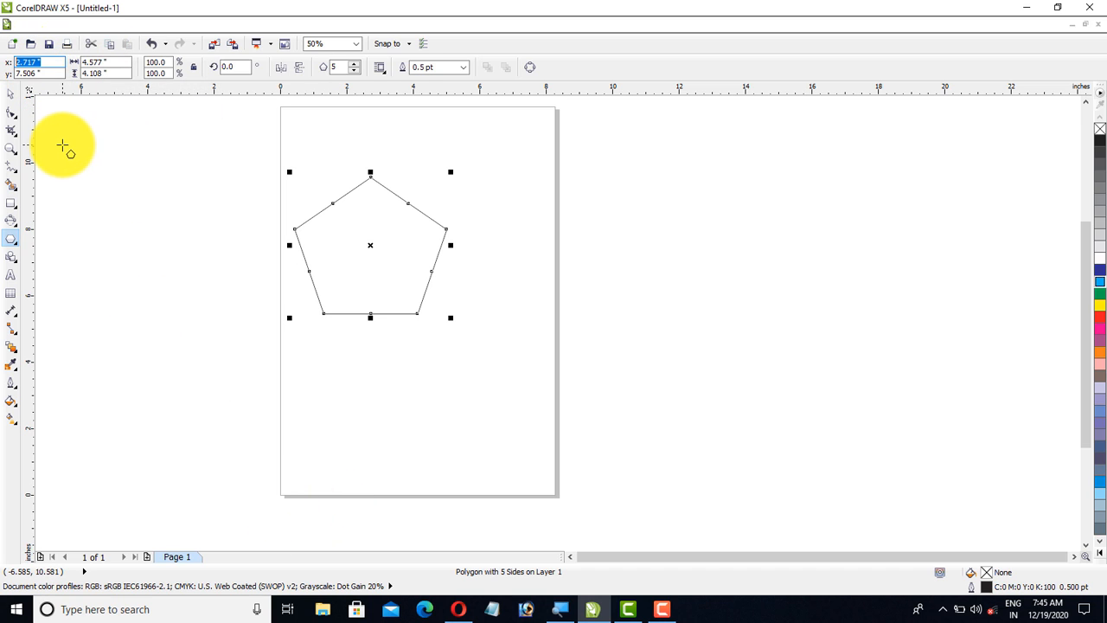
text(0)
double_click(44, 72)
text(0)
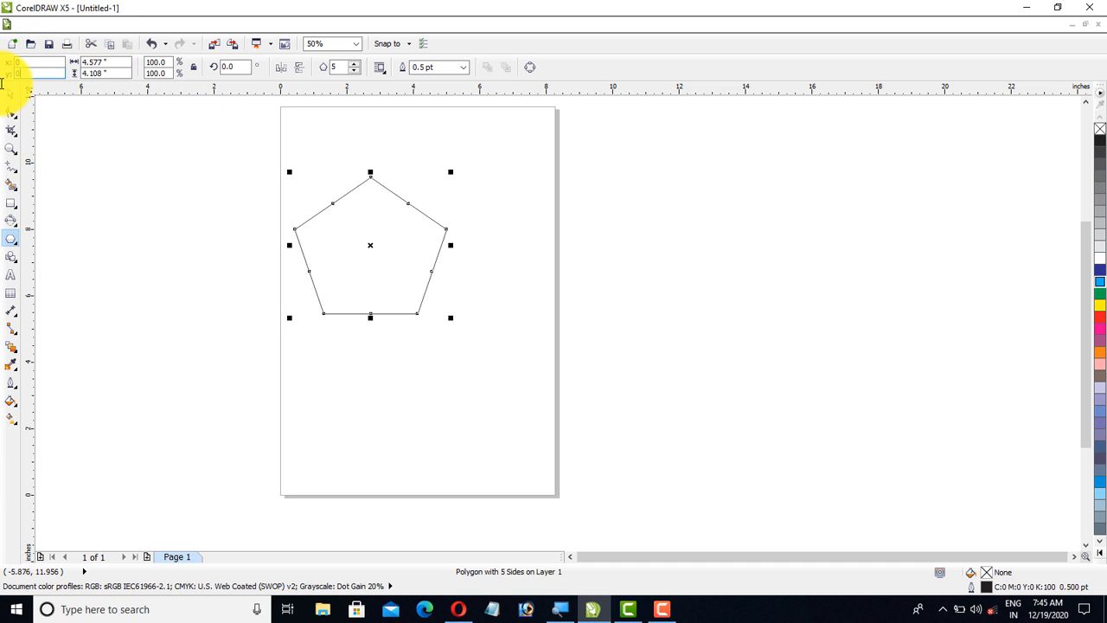
key(Return)
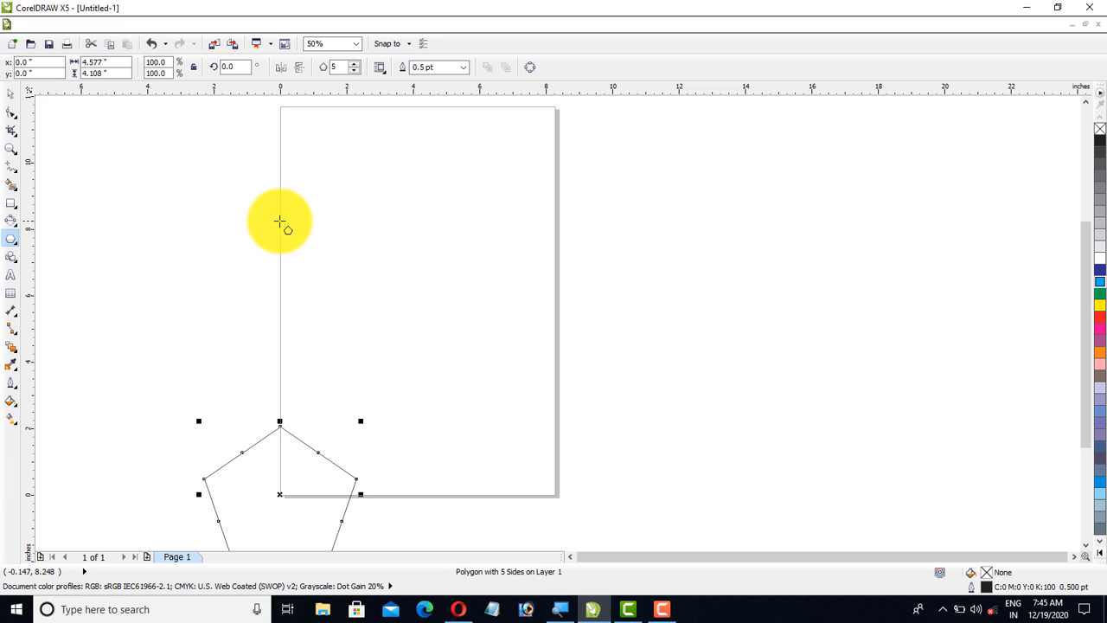
Step: Examine closely where the pentagon's centre sits relative to the page's lower-left corner
scroll(278, 222, down, 3)
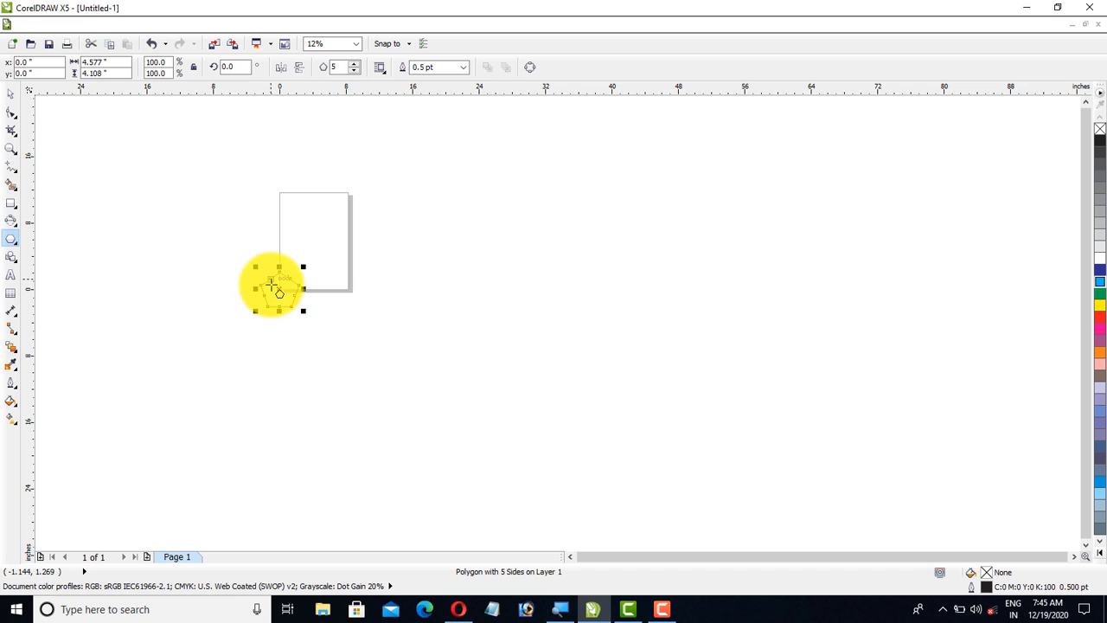
scroll(273, 287, up, 2)
scroll(279, 290, up, 2)
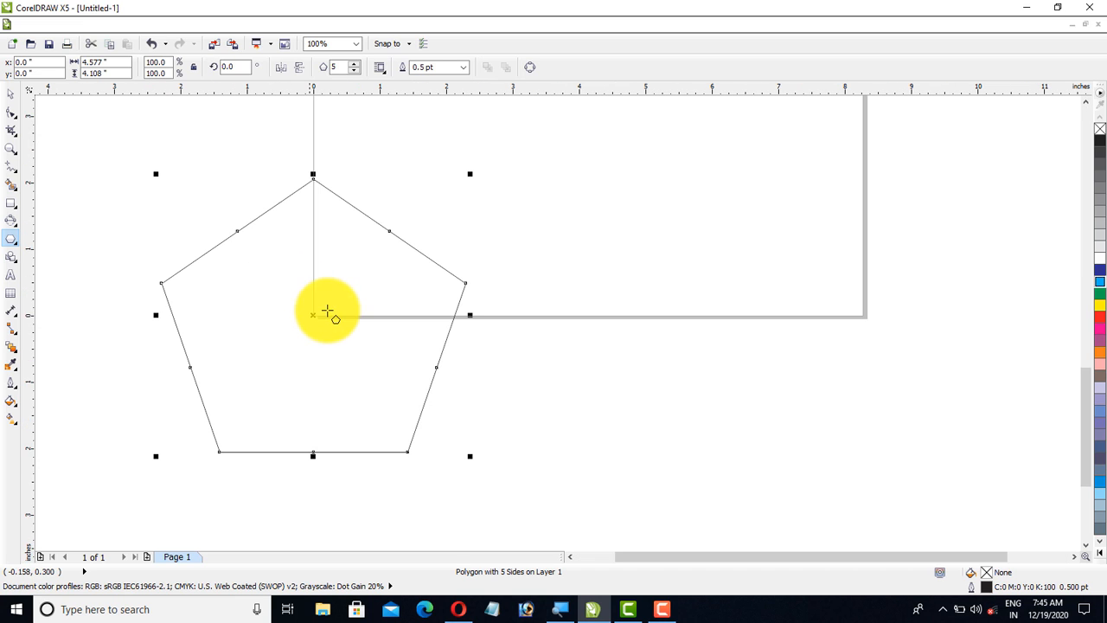
scroll(313, 319, up, 1)
scroll(309, 302, up, 2)
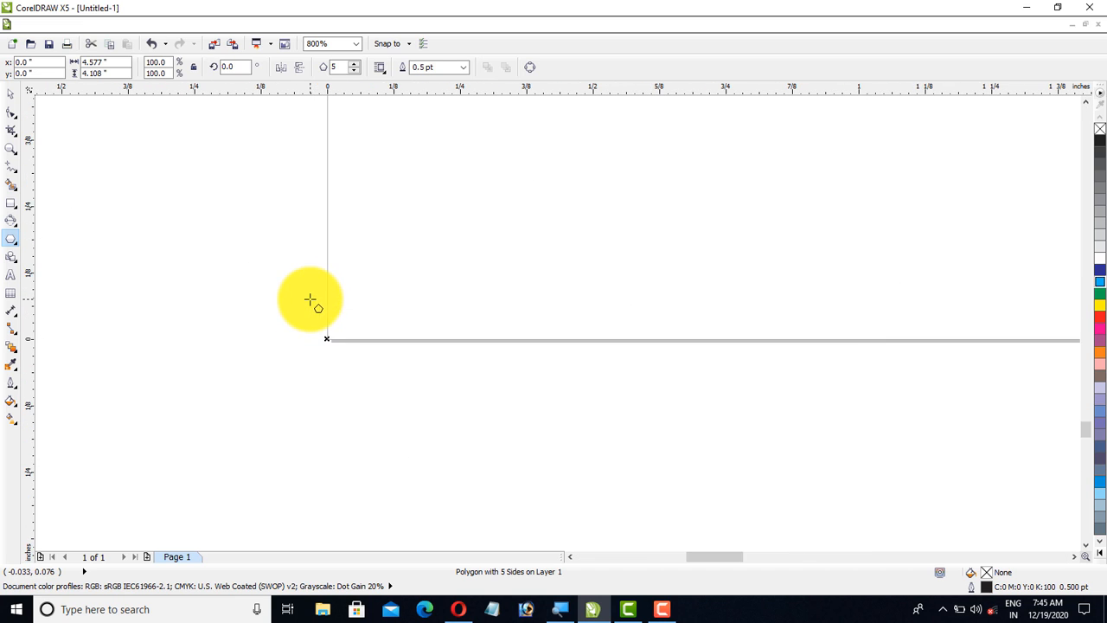
scroll(344, 341, up, 1)
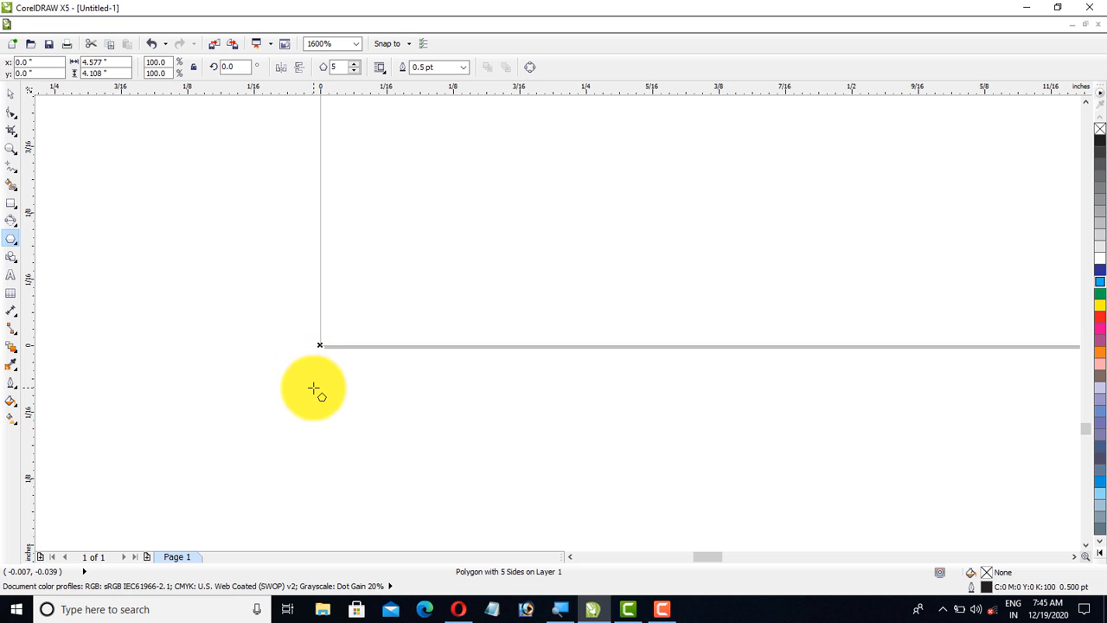
Step: Centre the pentagon on the page
scroll(311, 330, down, 1)
scroll(312, 331, down, 6)
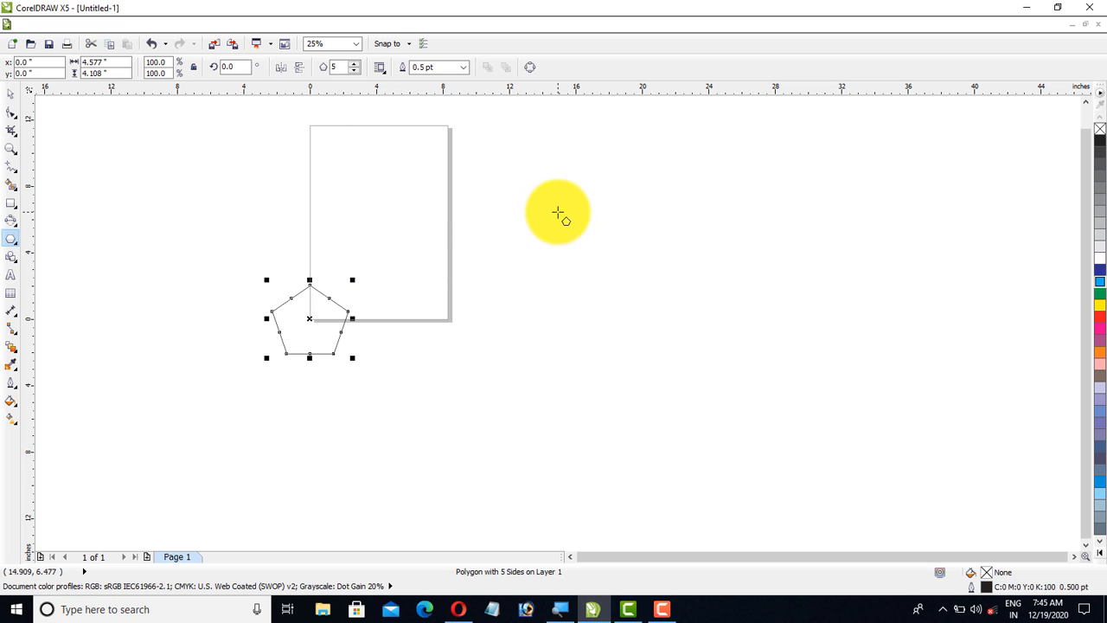
key(p)
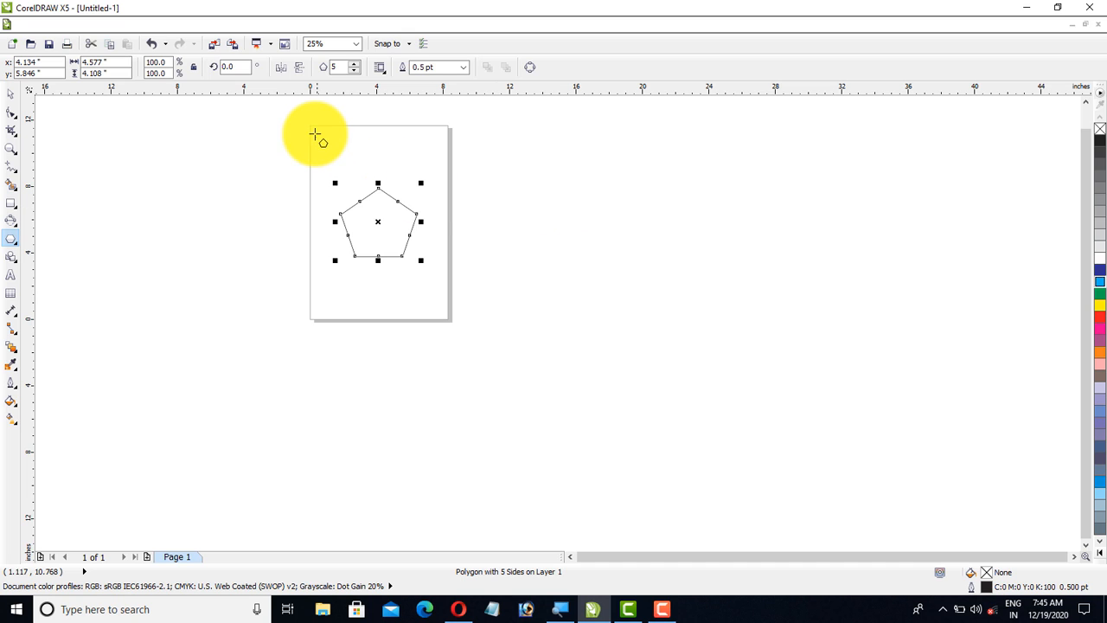
scroll(308, 134, up, 1)
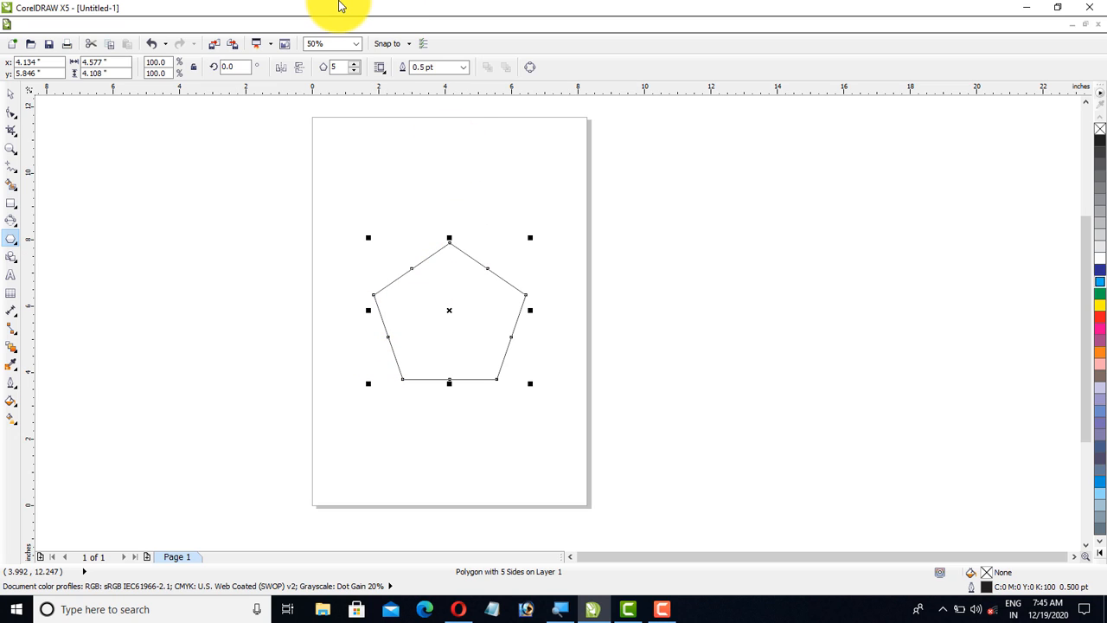
Step: Increase the polygon's number of sides to 11
click(359, 64)
click(359, 64)
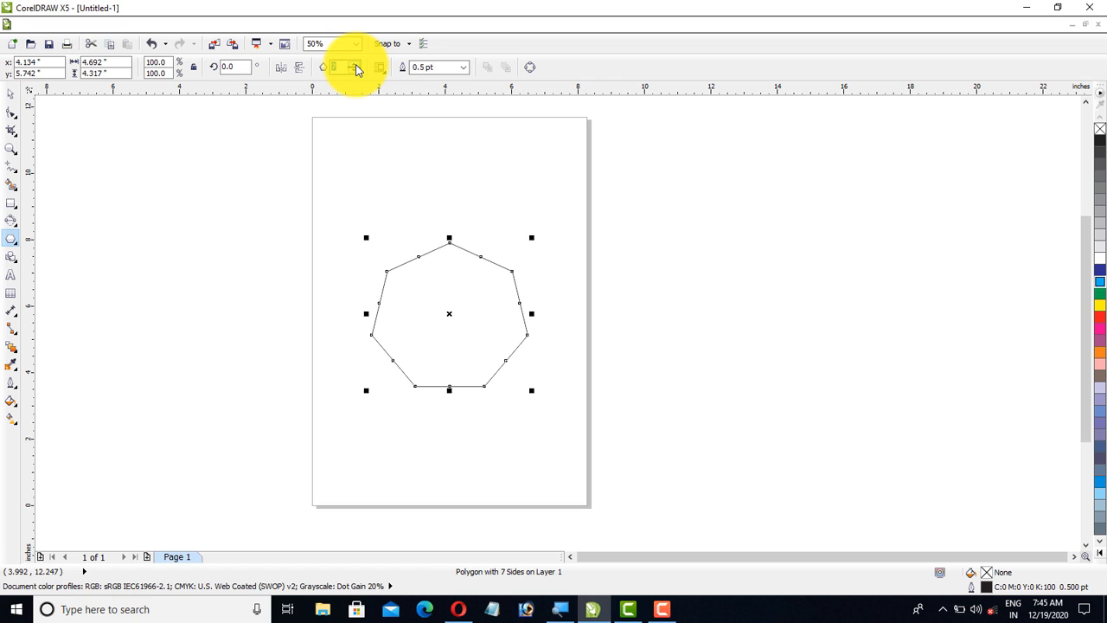
click(359, 64)
click(359, 64)
click(359, 64)
click(357, 64)
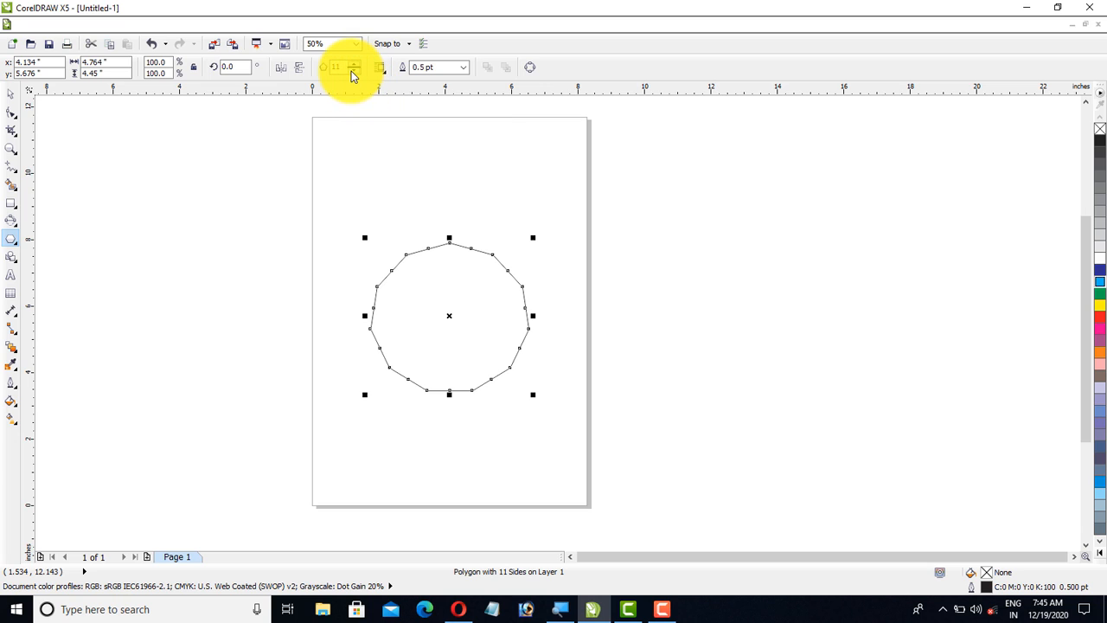
Step: Reduce the polygon's number of sides to 3
click(351, 71)
click(351, 71)
click(351, 70)
click(351, 71)
click(352, 71)
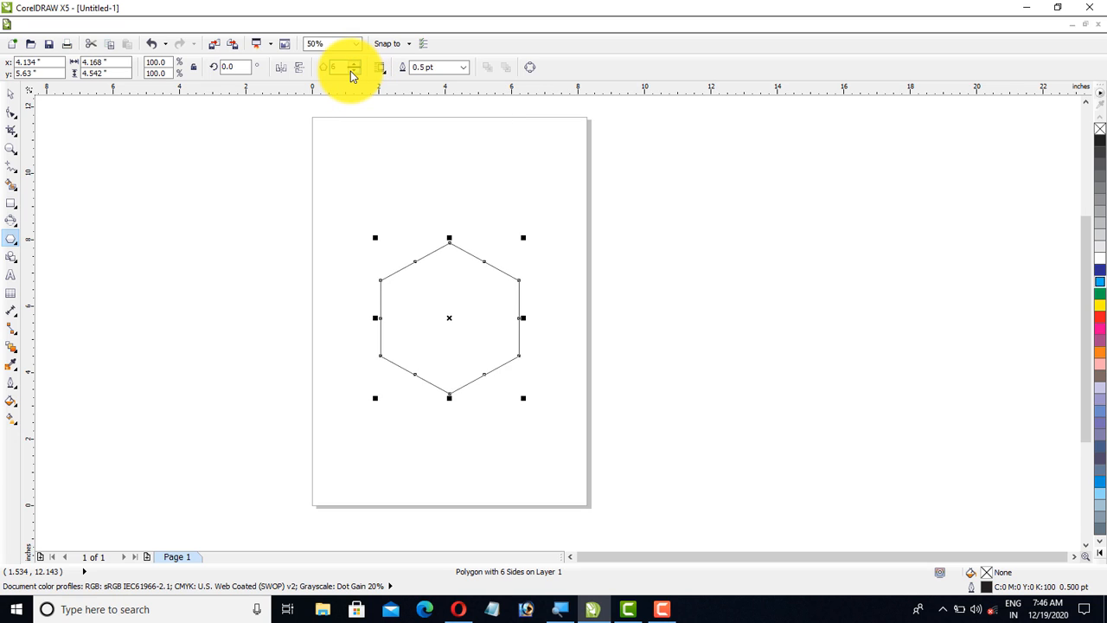
click(351, 71)
click(351, 71)
click(352, 71)
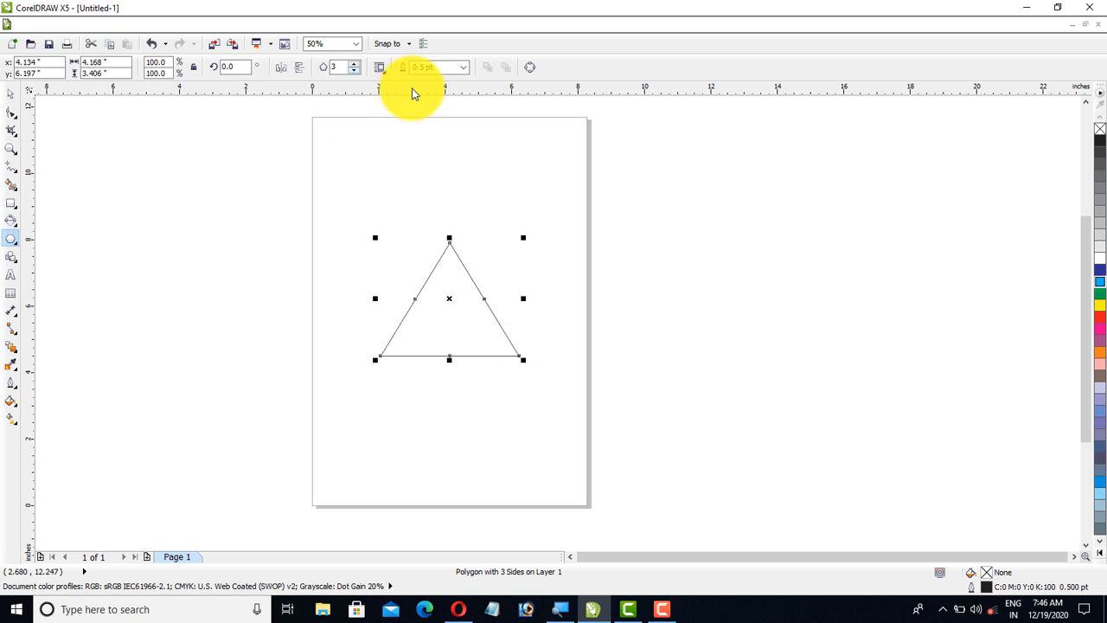
Step: Set the polygon to 5 sides and narrow it from its left side to about 2.29 inches wide
click(354, 63)
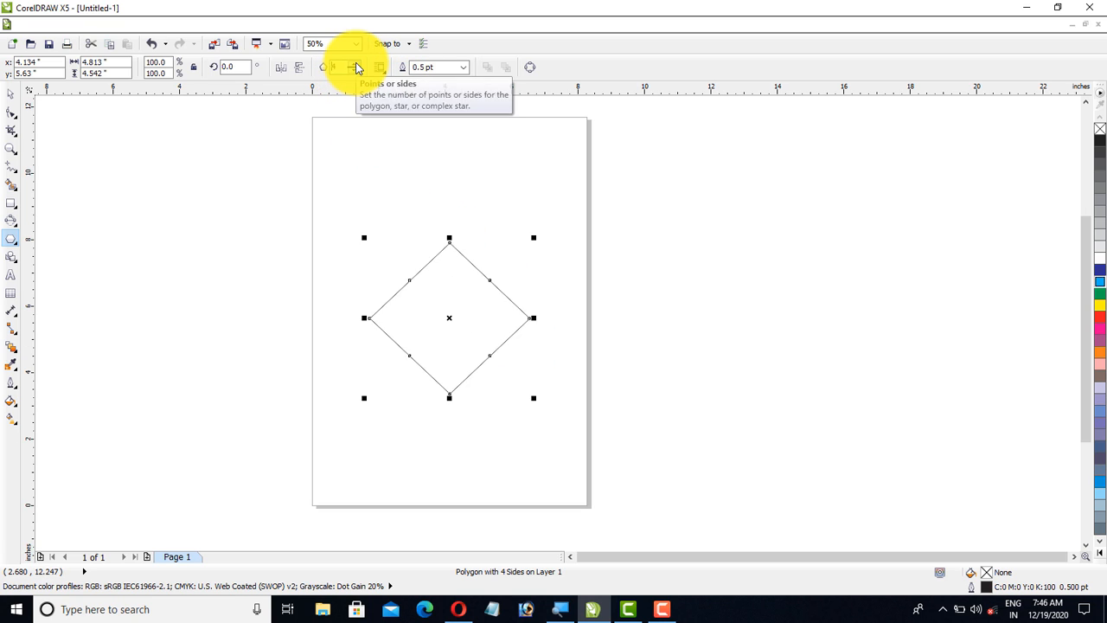
click(354, 63)
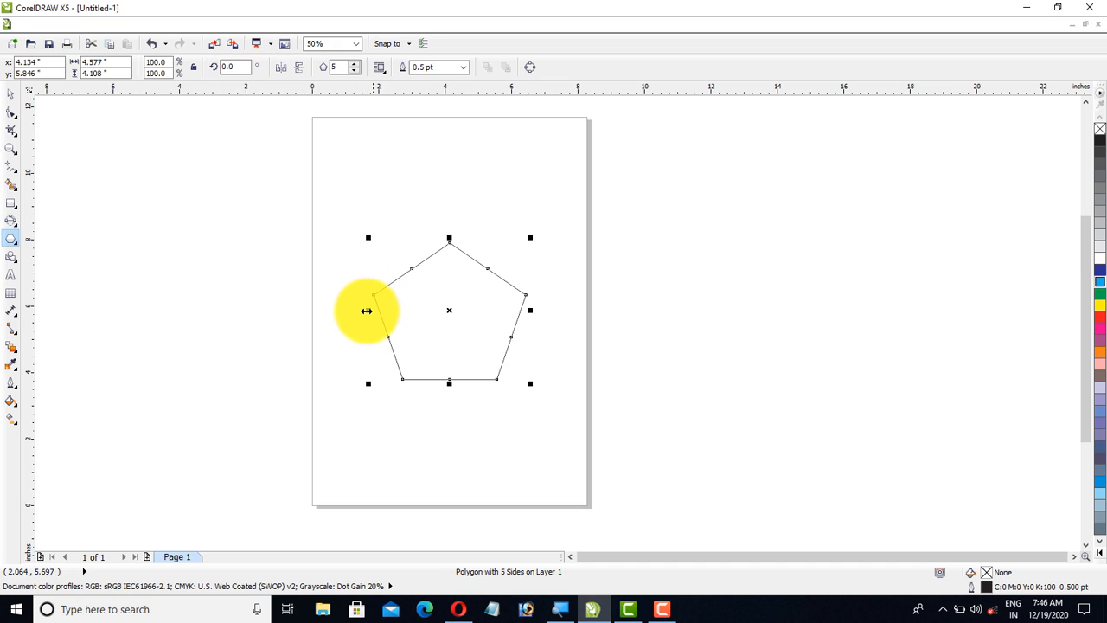
drag(366, 310, 442, 324)
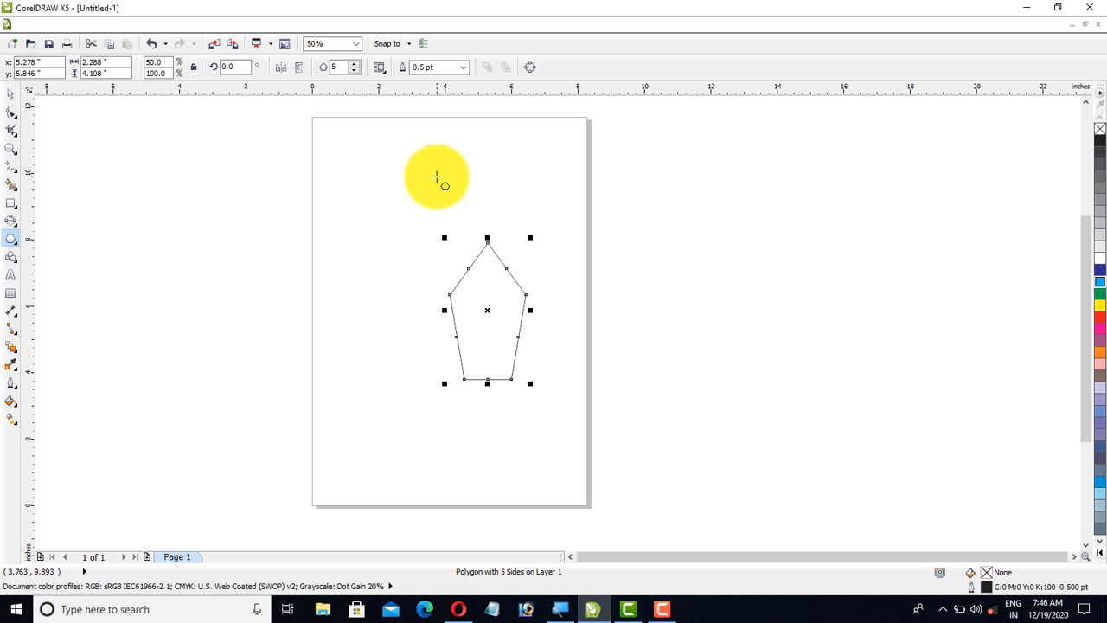
click(366, 329)
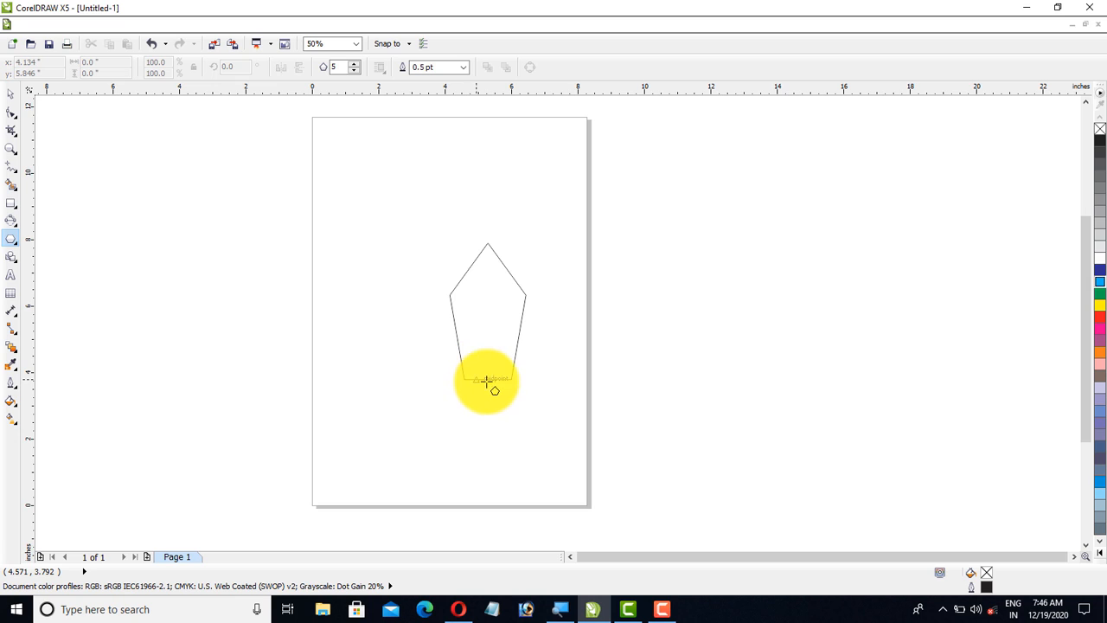
Step: Select the narrowed pentagon and set its angle of rotation to 45 degrees
click(483, 319)
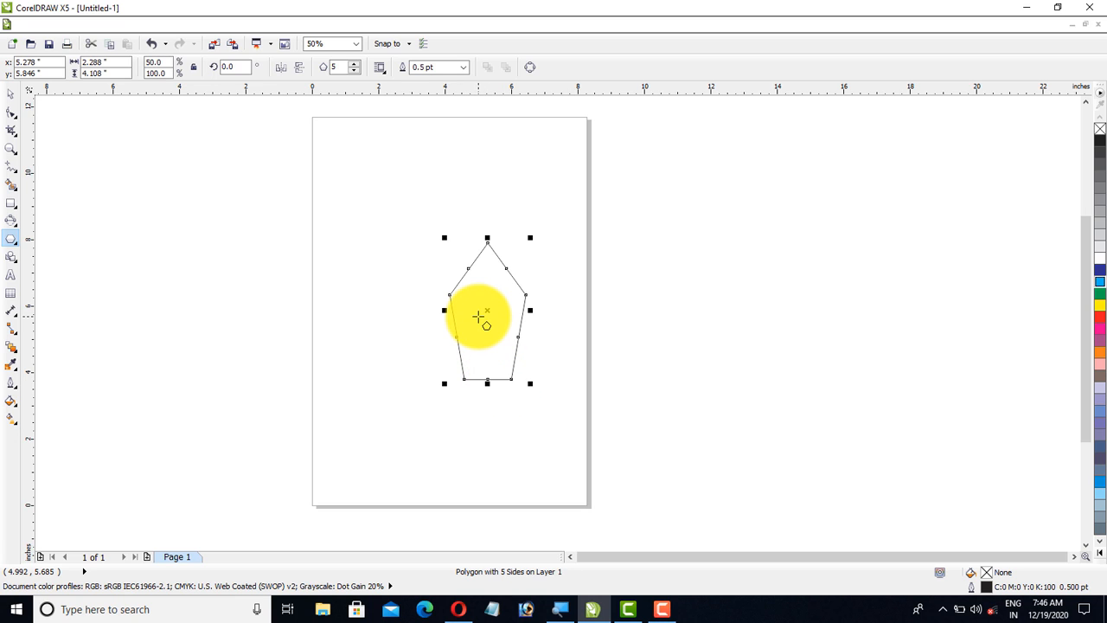
double_click(243, 67)
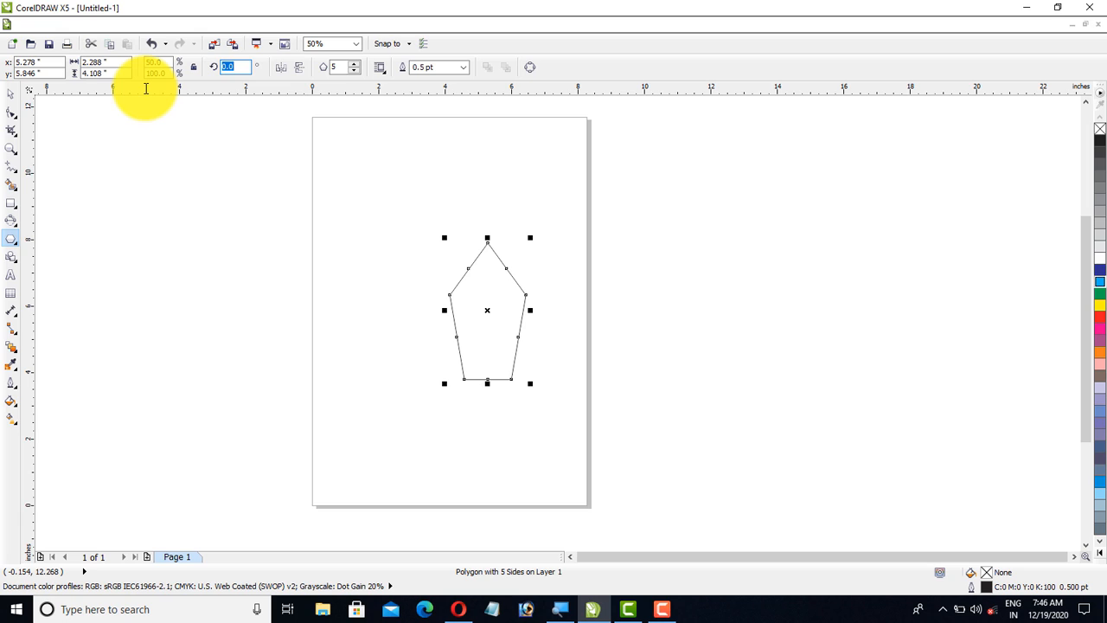
text(45)
key(Return)
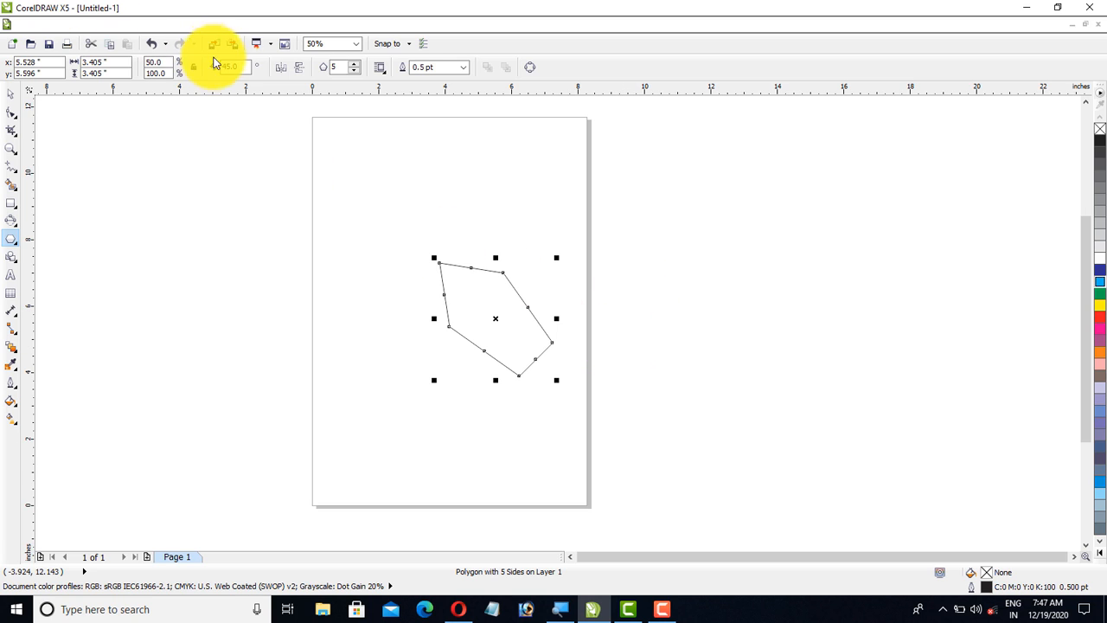
Step: Change the pentagon's angle of rotation to 315 degrees
click(247, 67)
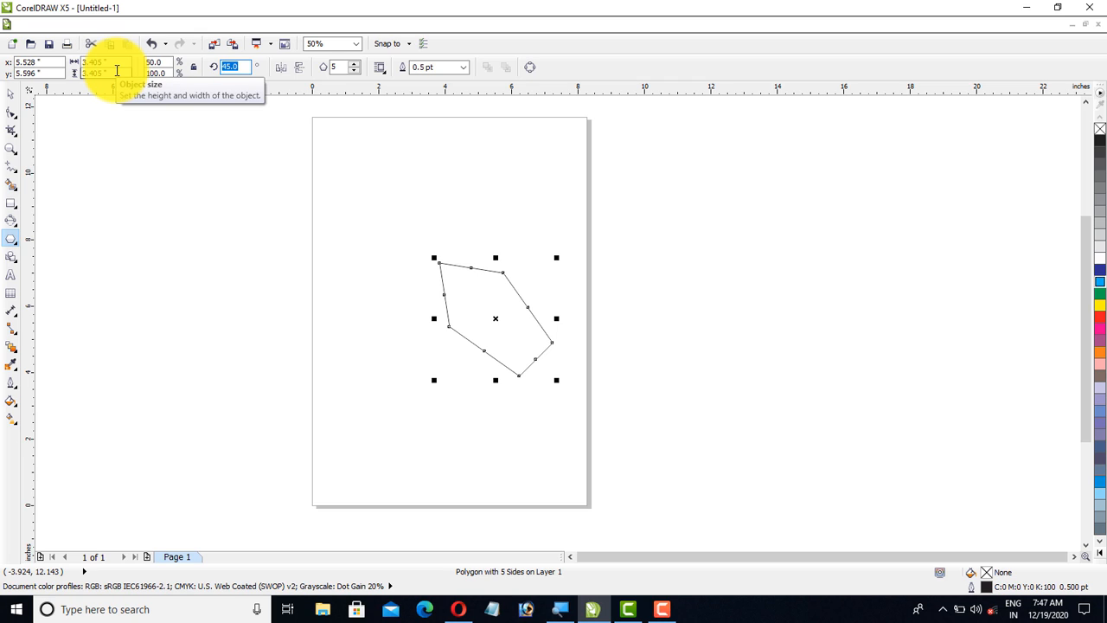
key(BackSpace)
key(Return)
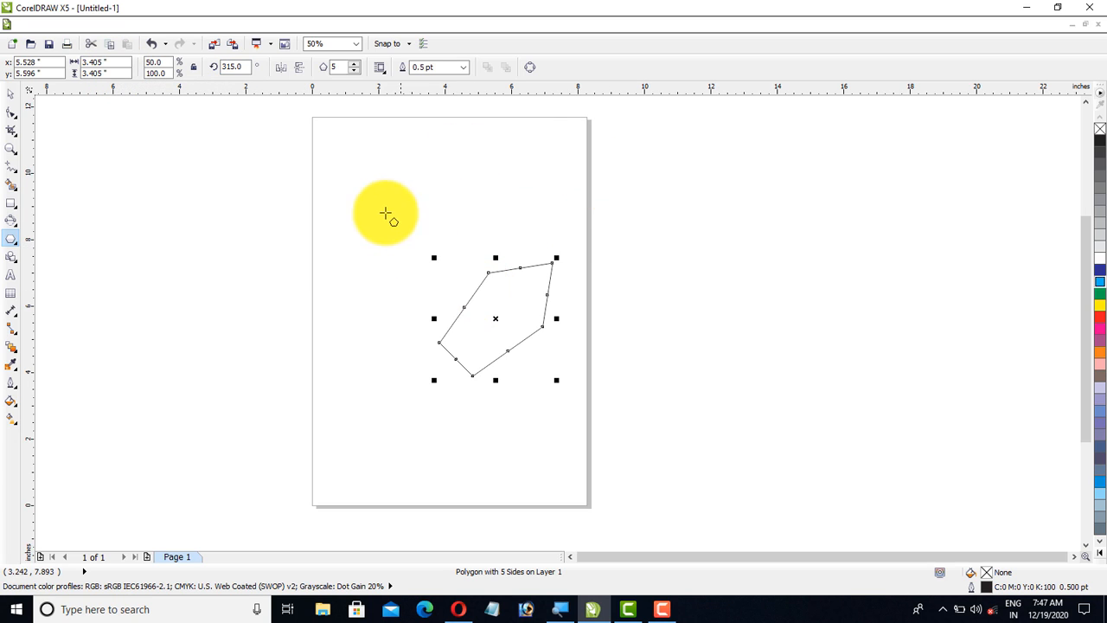
Step: Reset the pentagon's angle of rotation to 0 degrees
click(233, 67)
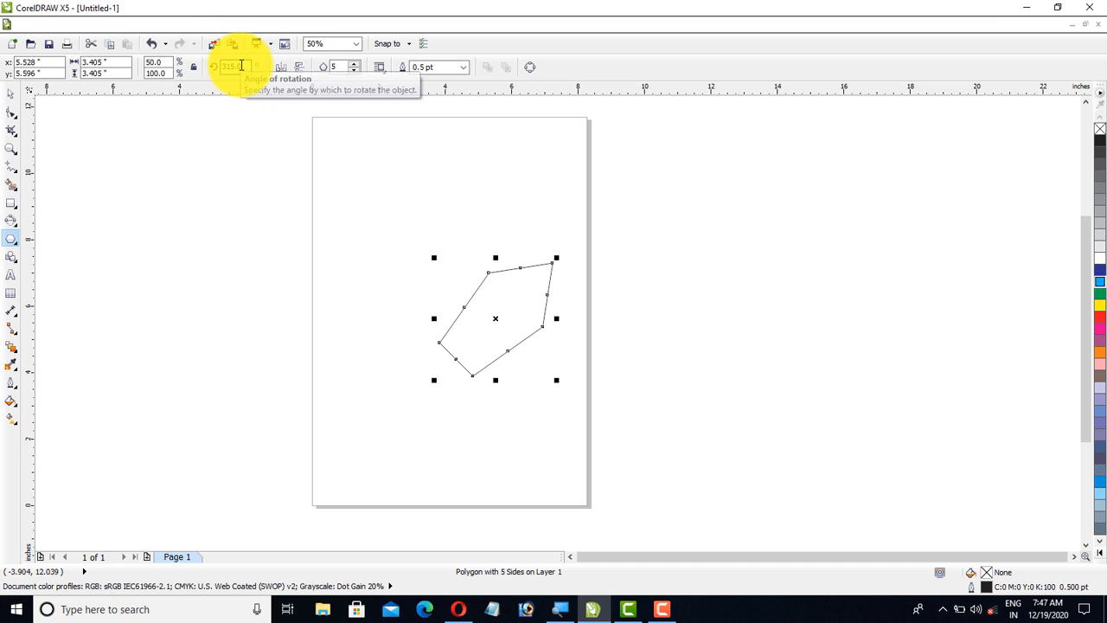
text(0)
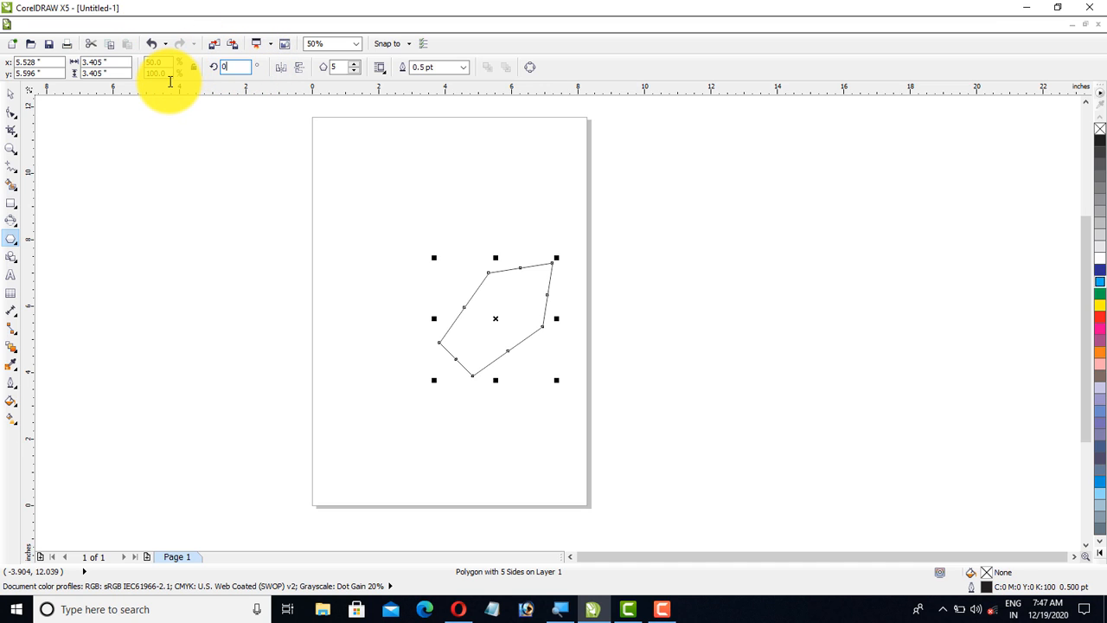
key(Return)
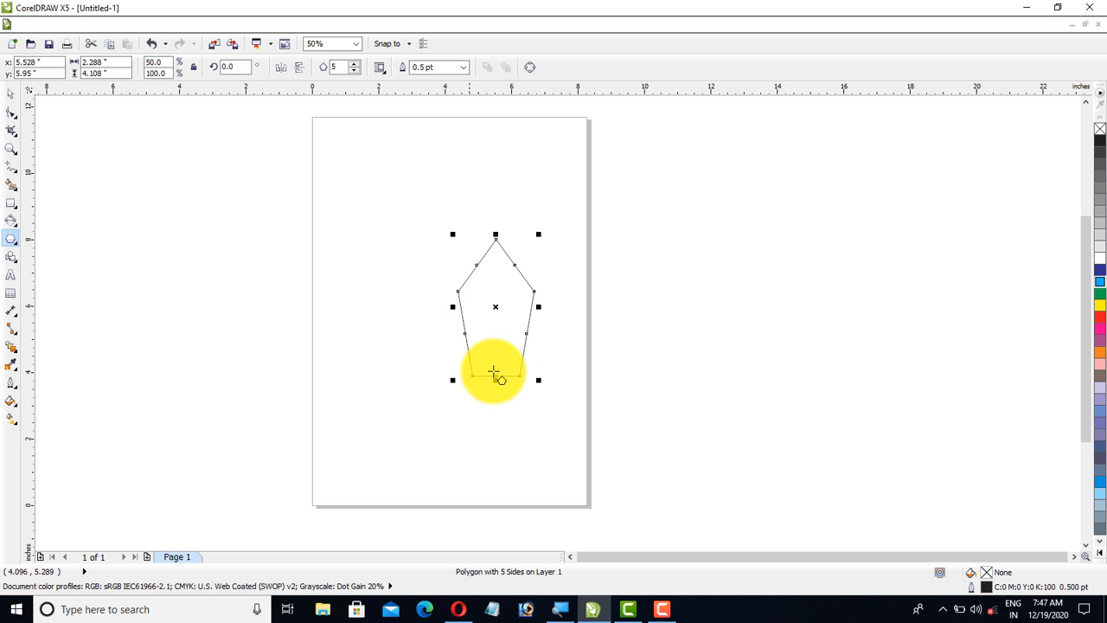
Step: Increase the polygon's number of sides to 8 and centre it on the page
click(355, 64)
click(358, 64)
click(358, 64)
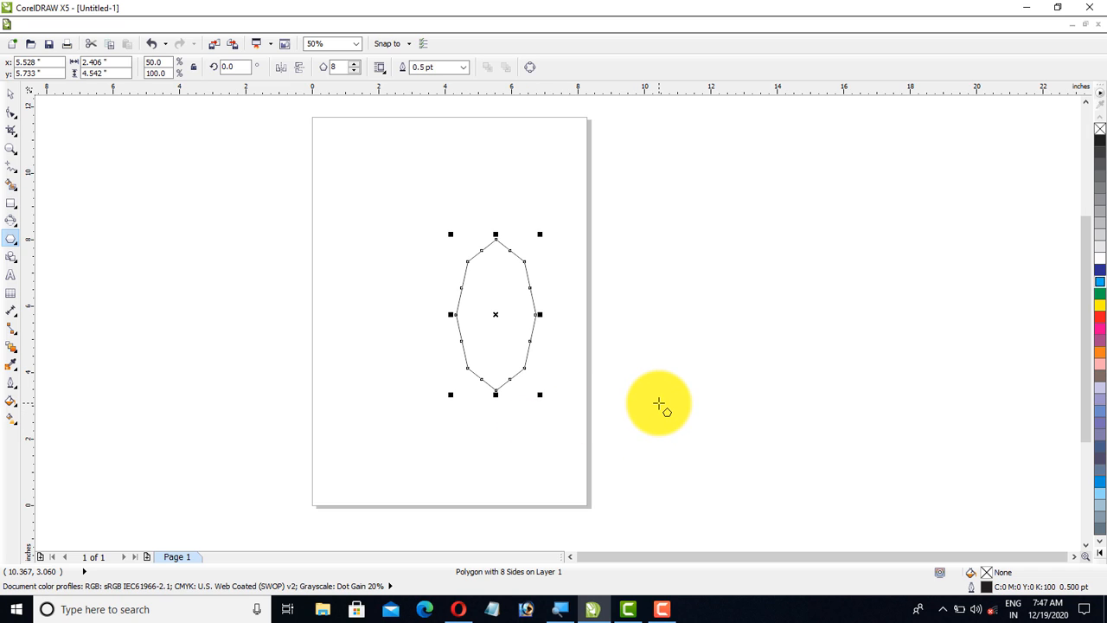
key(p)
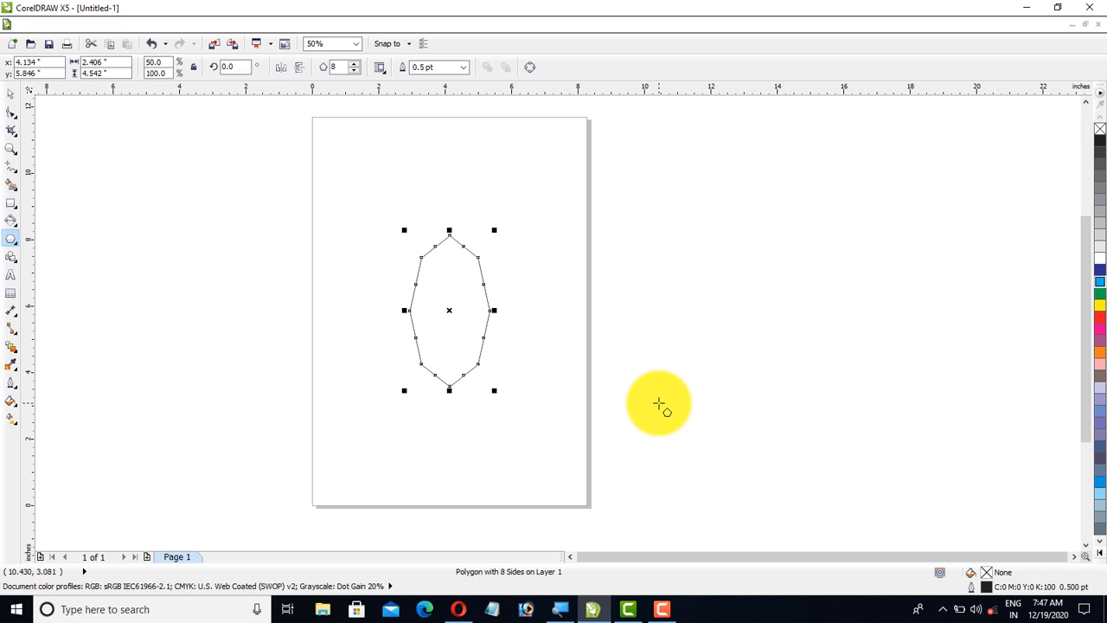
Step: Set the octagon's width and height to 4 inches each
click(89, 61)
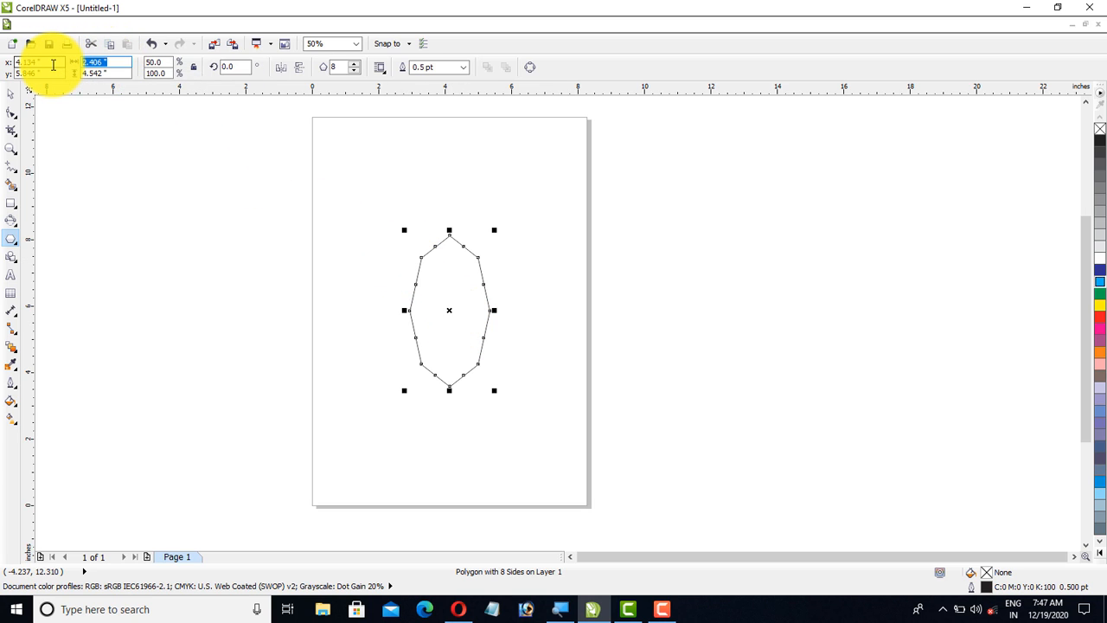
text(4)
key(Return)
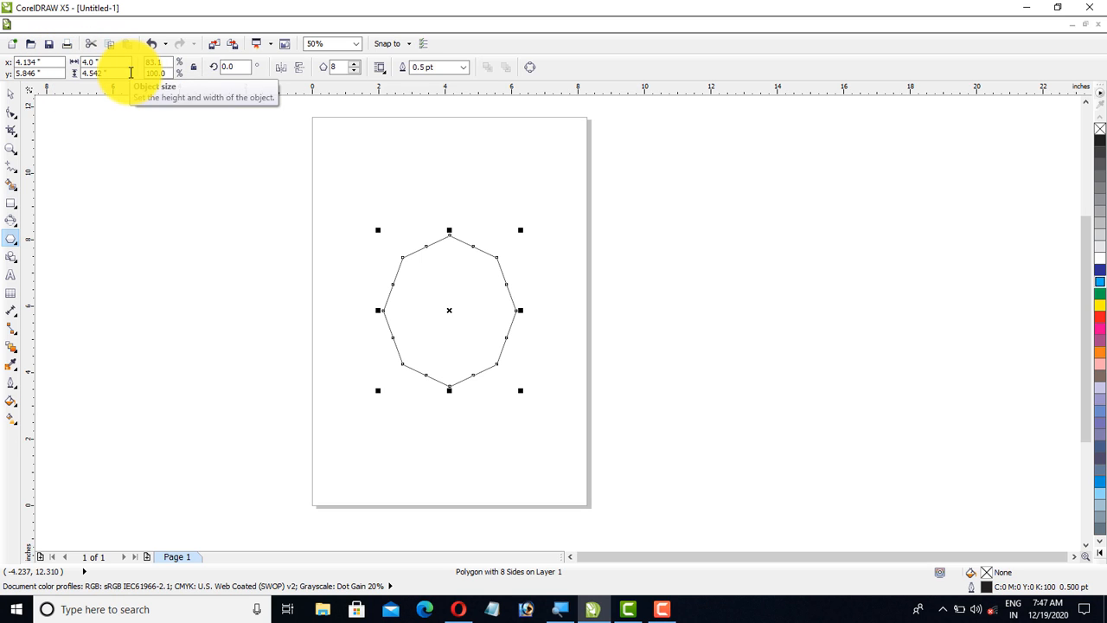
click(91, 74)
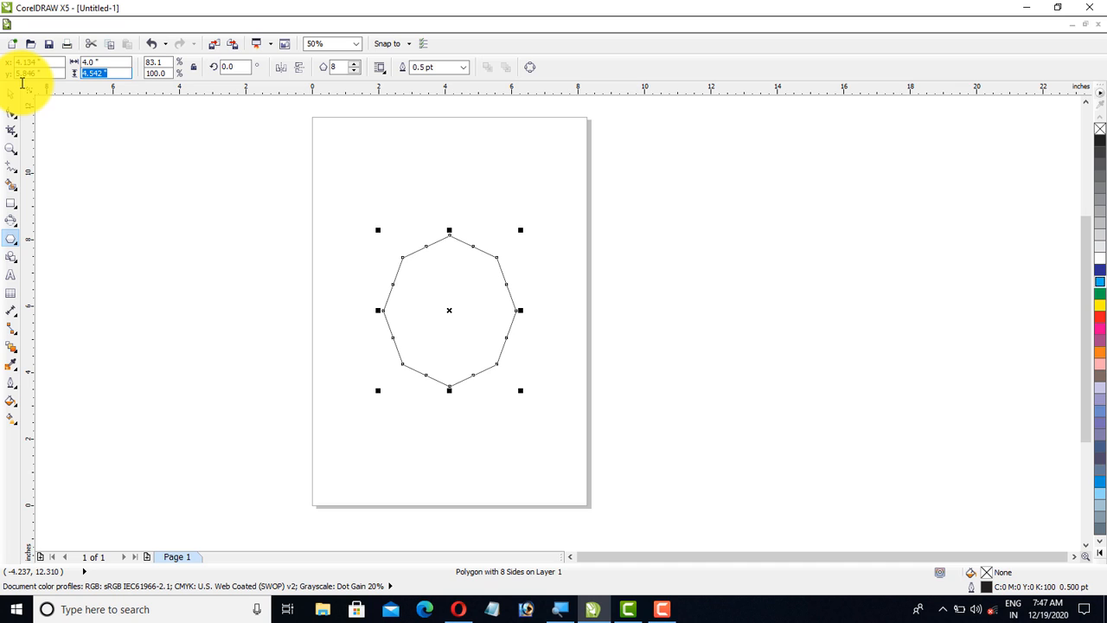
text(4)
key(Return)
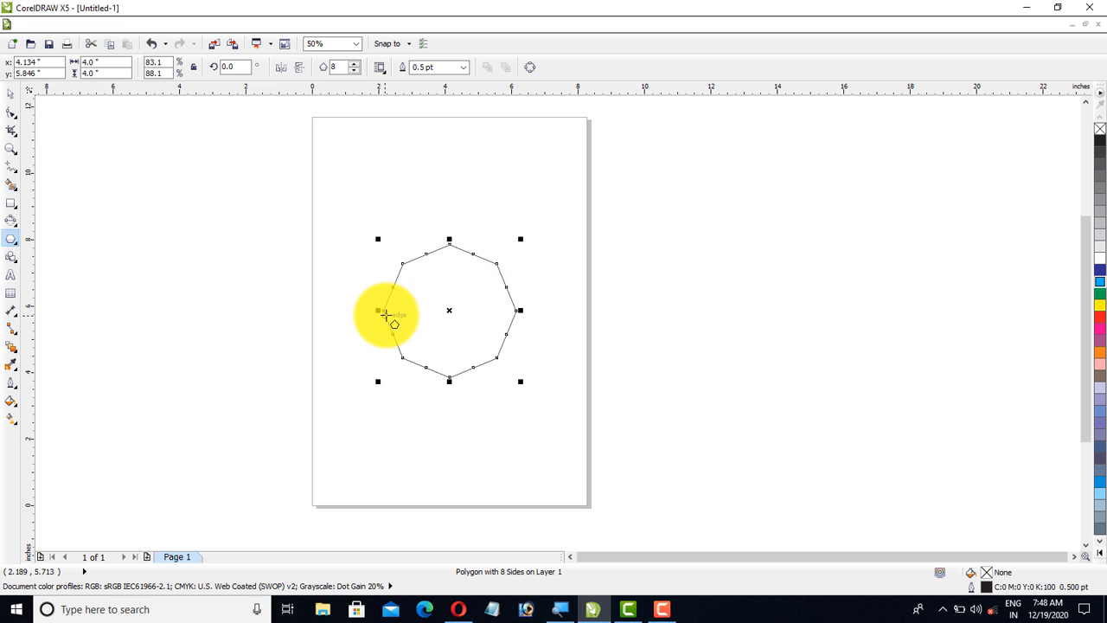
Step: Convert the octagon's outline at its top node to curves with the Shape tool, and pull that node inward to form a curved eight-pointed star
click(385, 315)
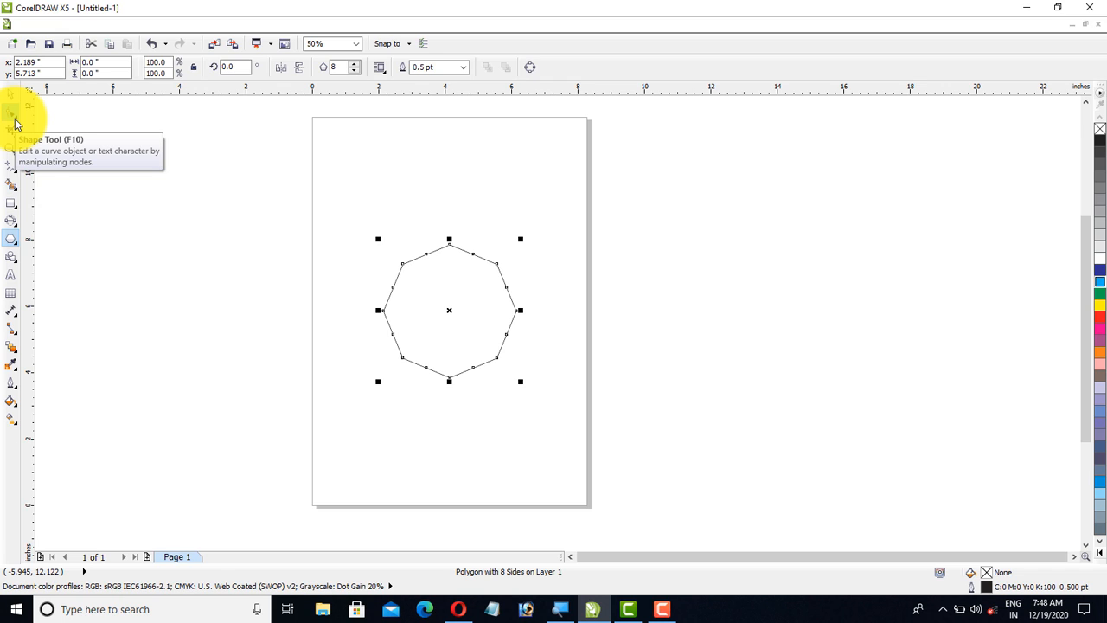
key(Escape)
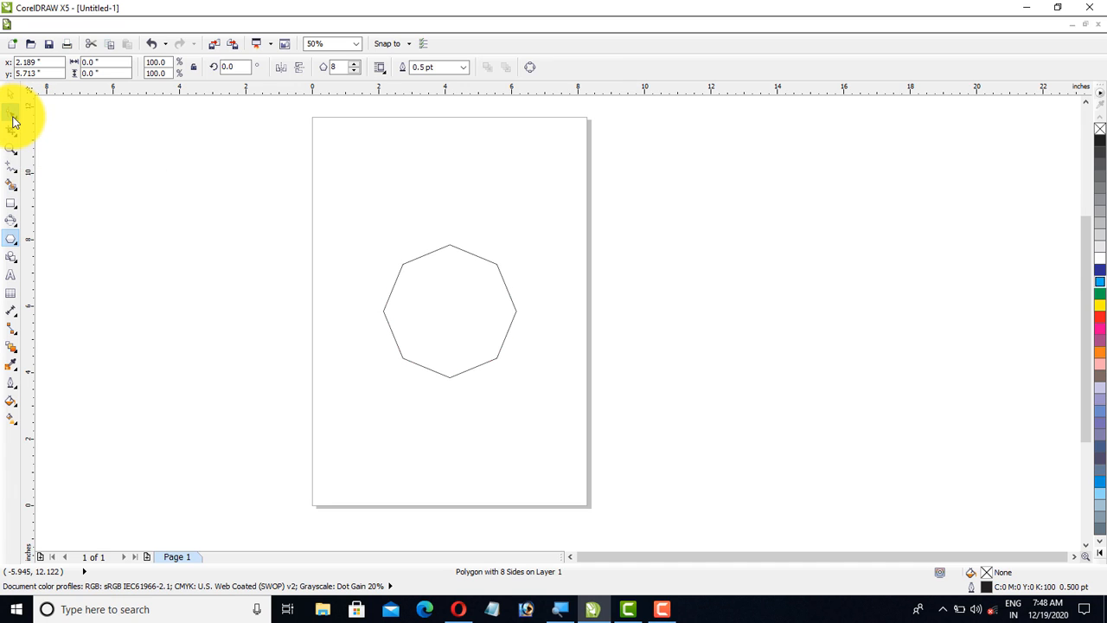
click(12, 116)
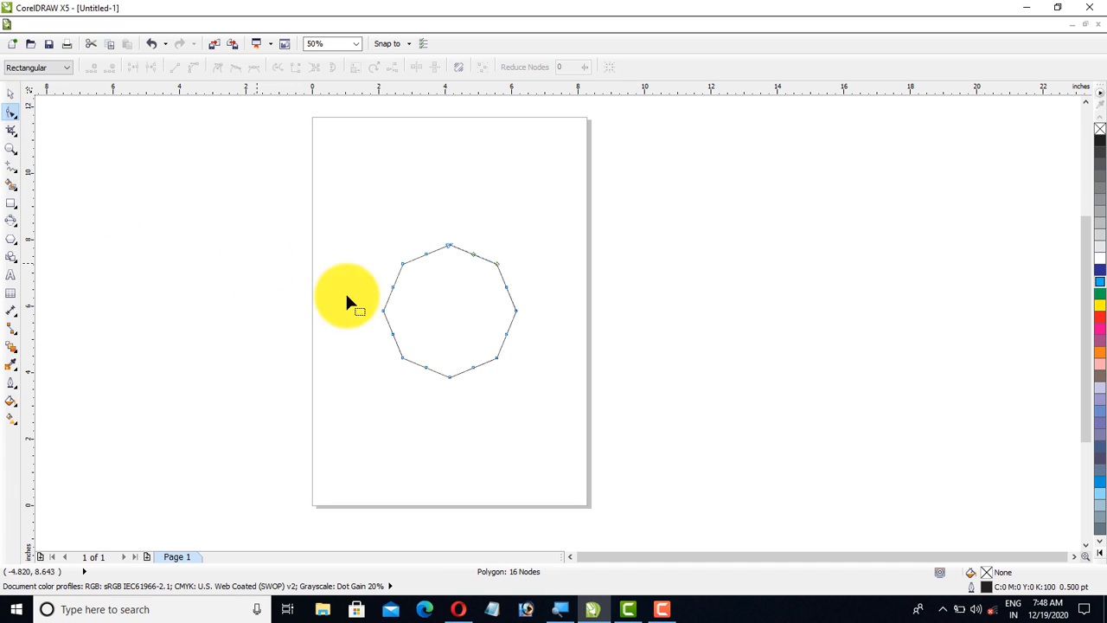
click(450, 244)
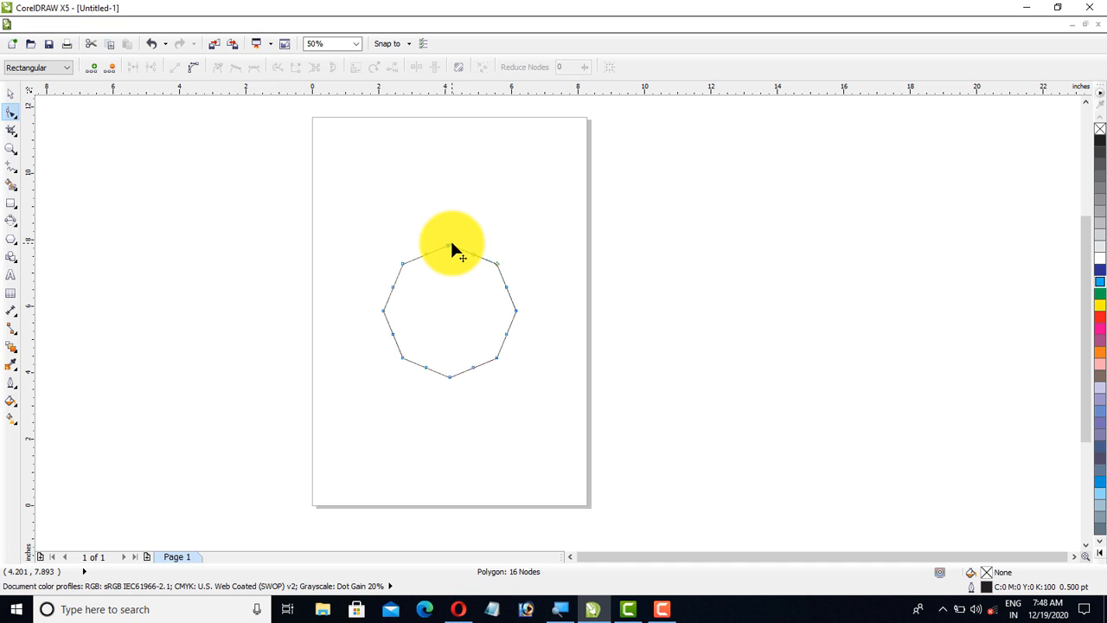
click(191, 69)
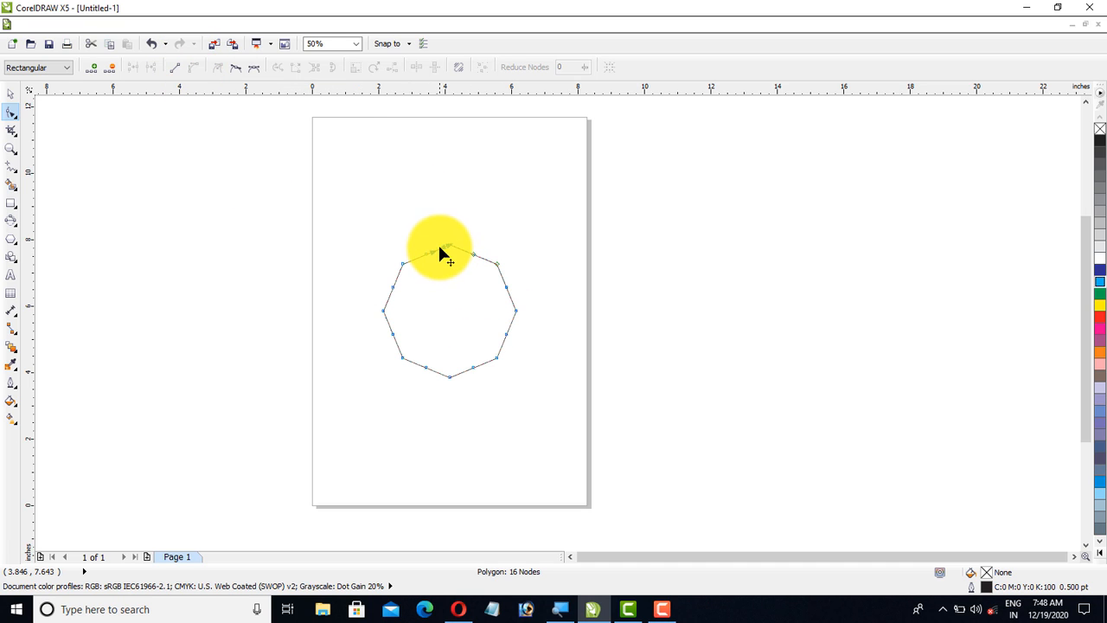
drag(447, 248, 452, 283)
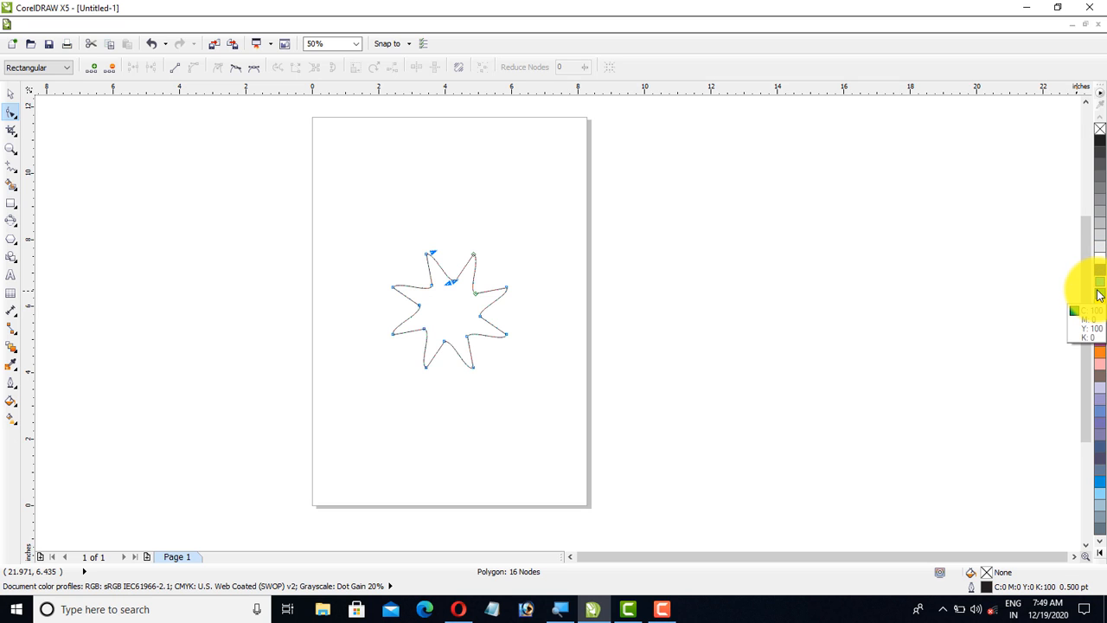
Step: Fill the star with green and recolour its outline cyan, yellow and red, settling on yellow
click(1099, 295)
scroll(476, 310, up, 2)
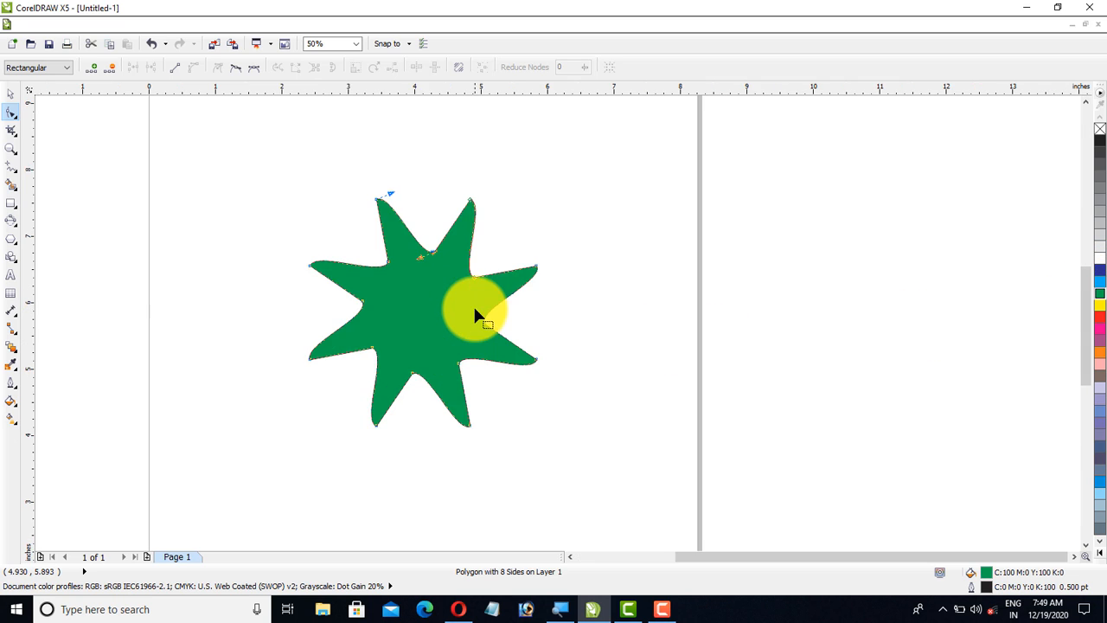
scroll(475, 313, up, 3)
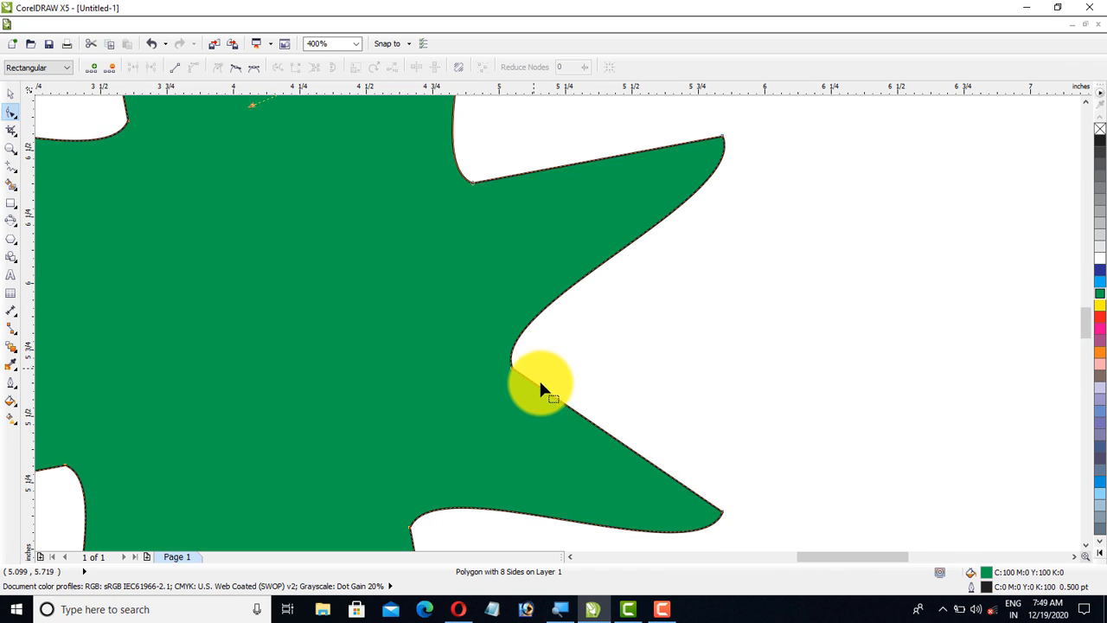
scroll(540, 383, up, 2)
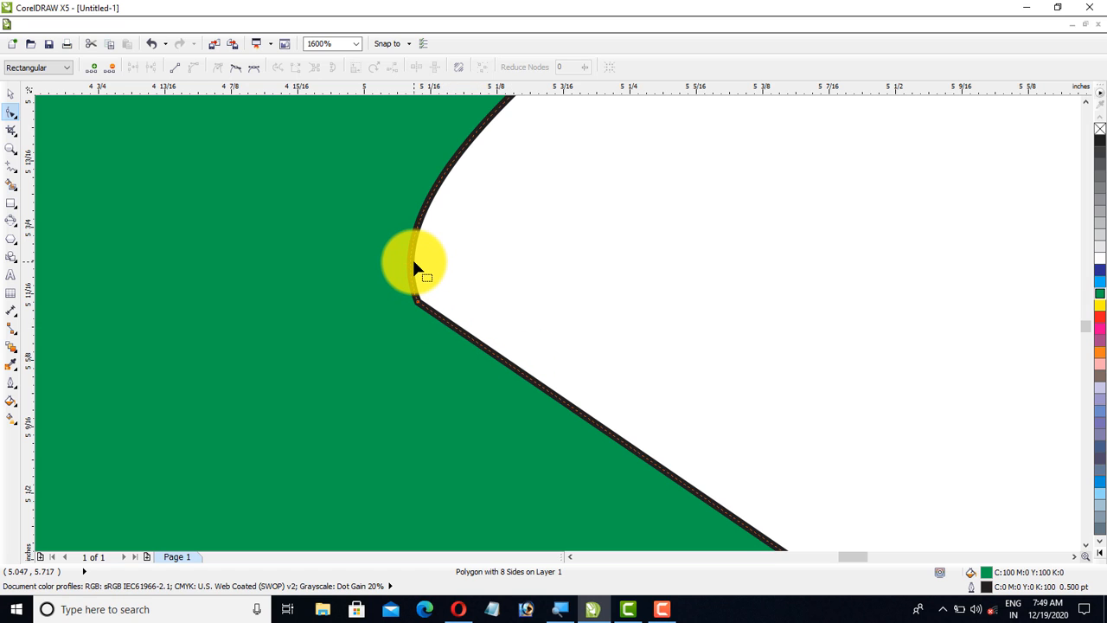
scroll(412, 260, down, 2)
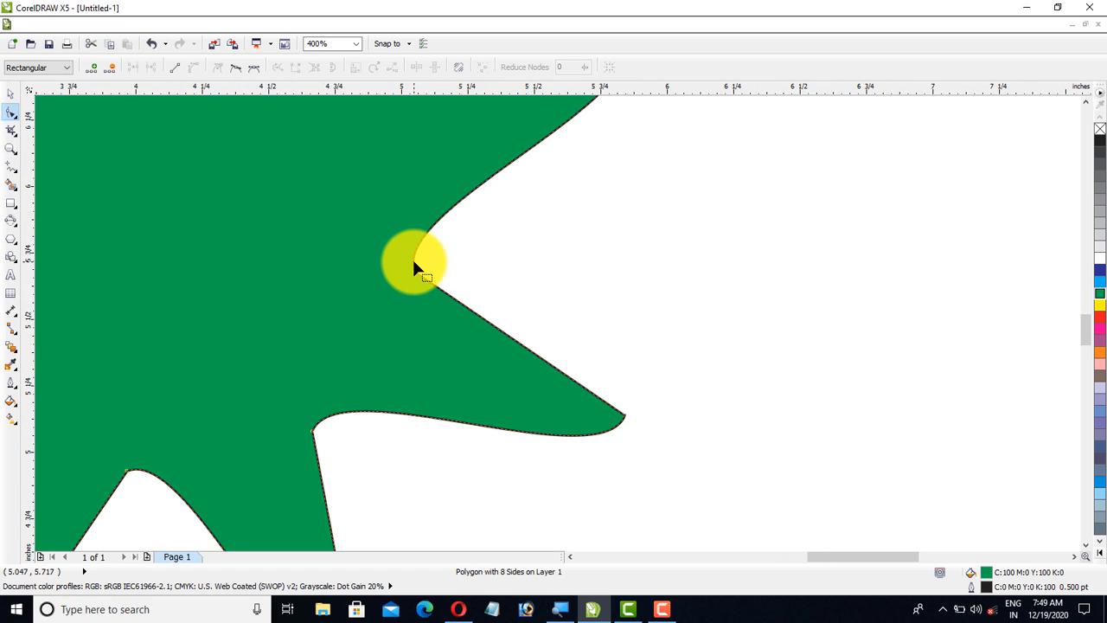
scroll(415, 282, up, 1)
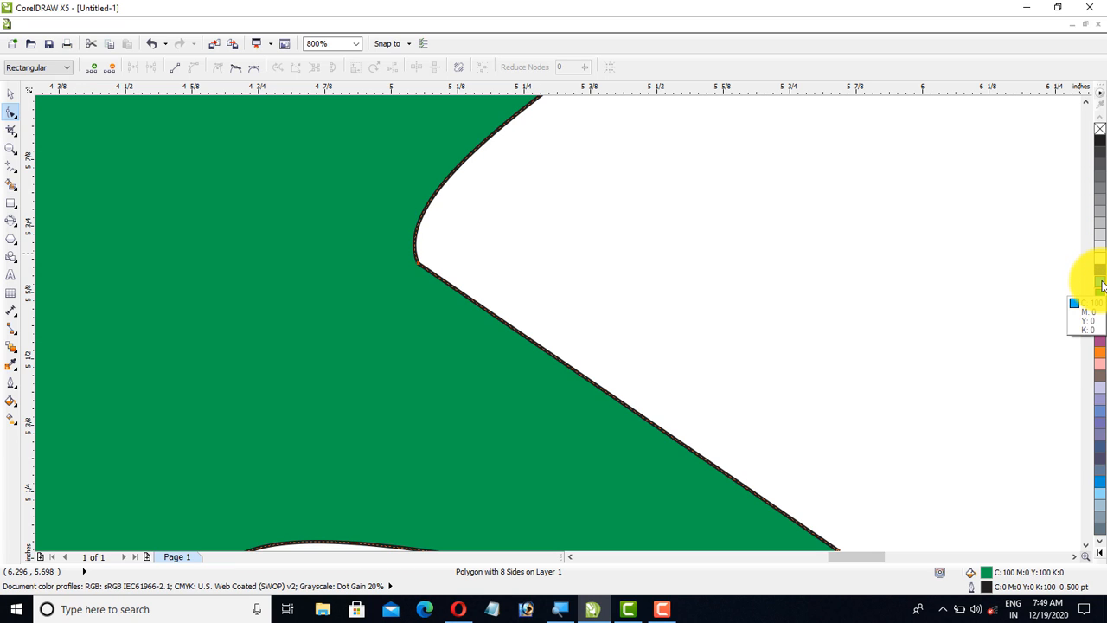
right_click(1101, 286)
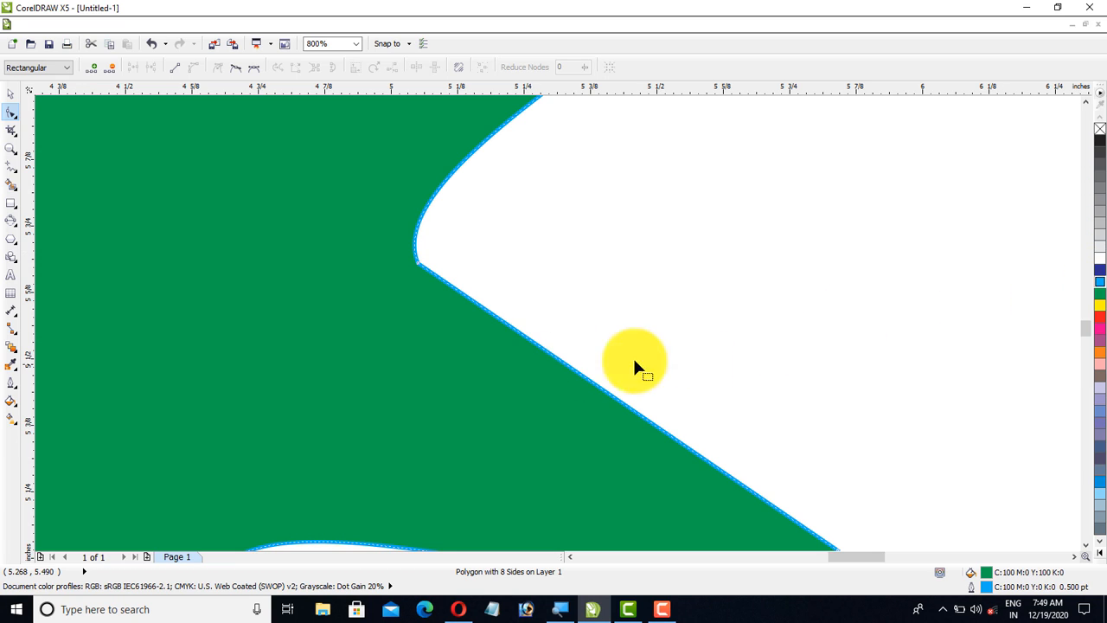
right_click(1100, 313)
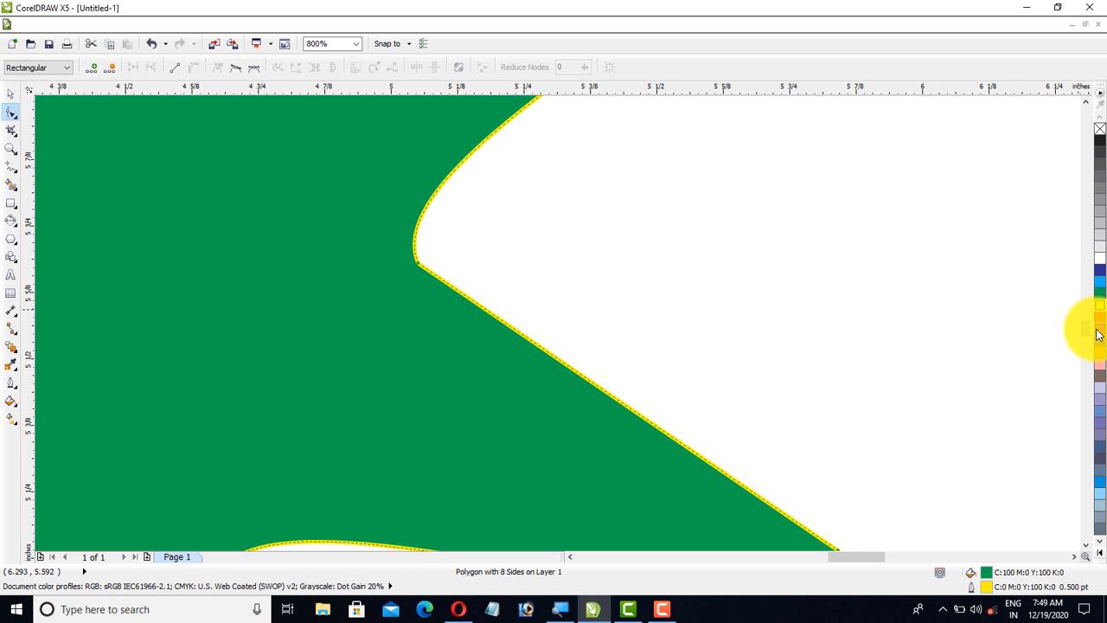
right_click(1100, 321)
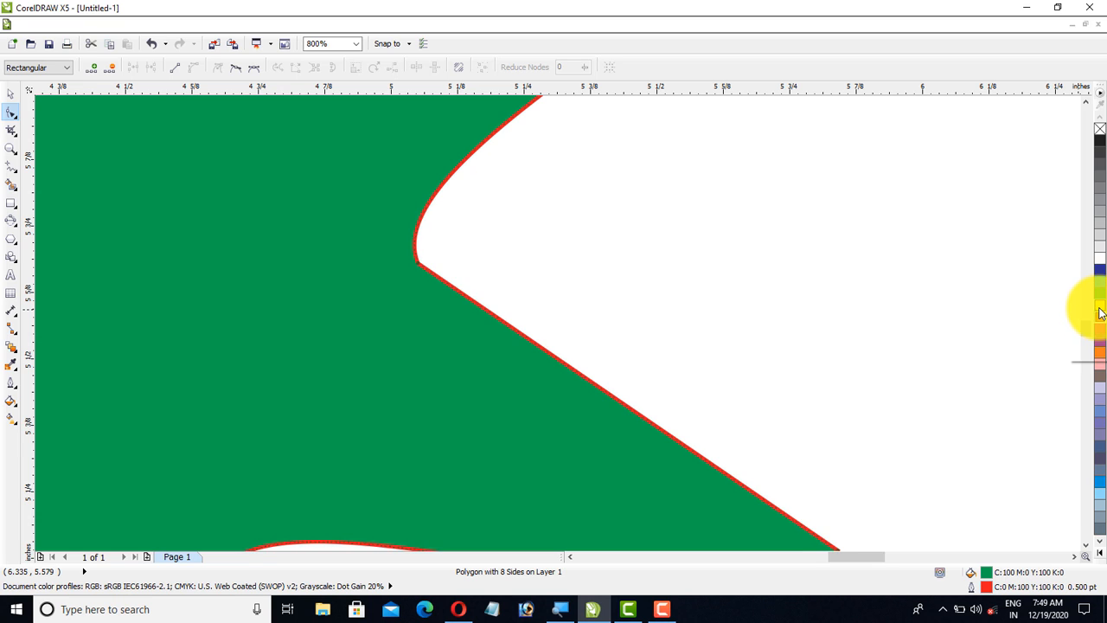
right_click(1100, 313)
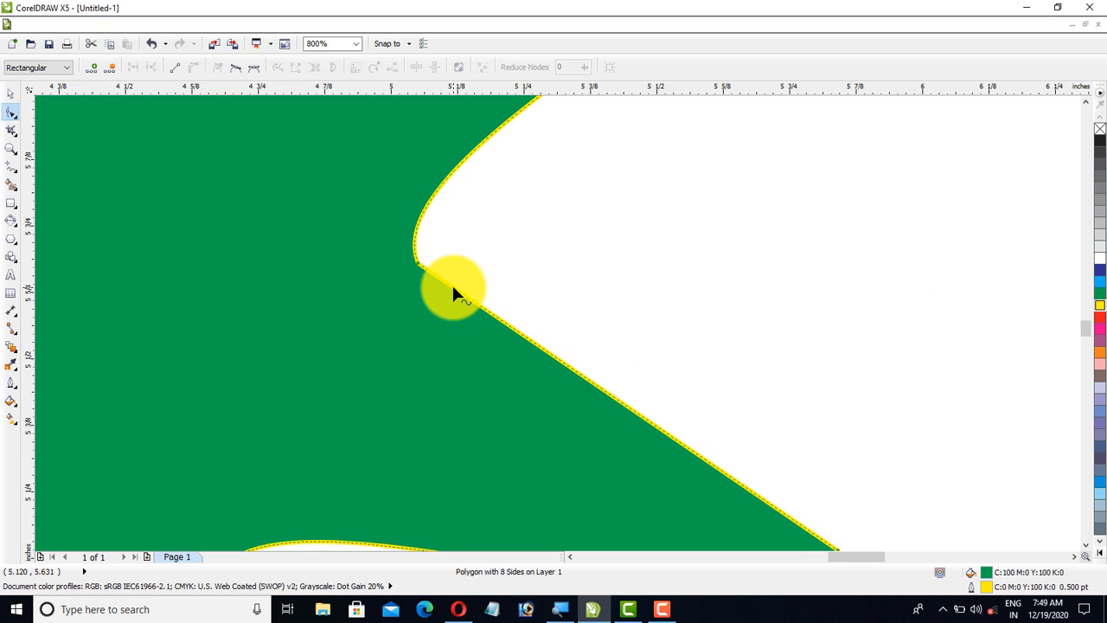
scroll(454, 283, down, 1)
scroll(486, 298, down, 1)
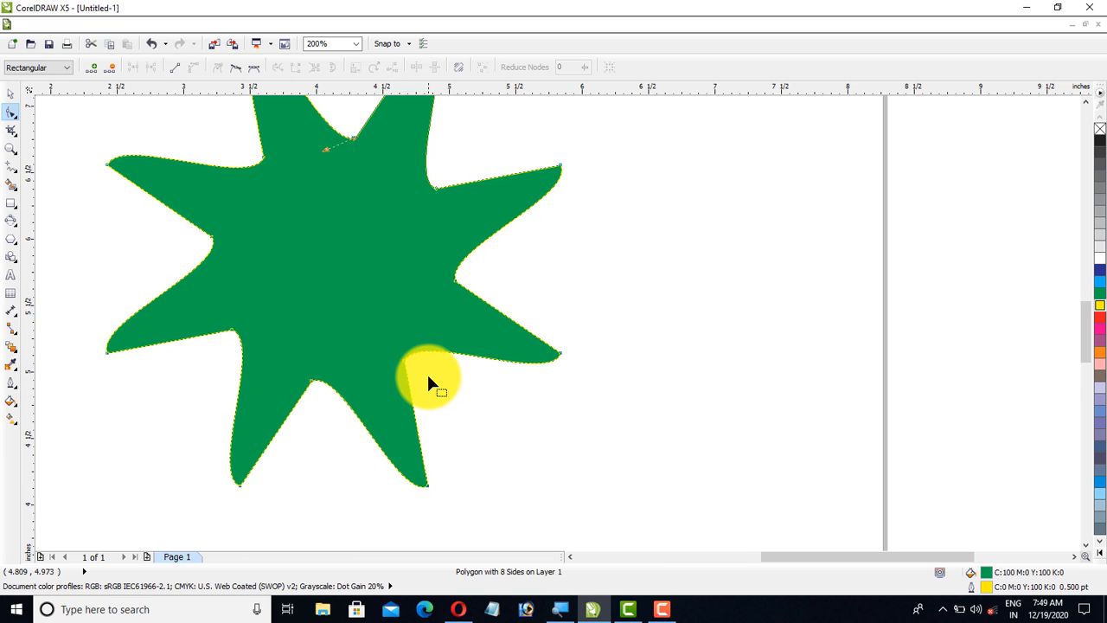
scroll(424, 376, down, 1)
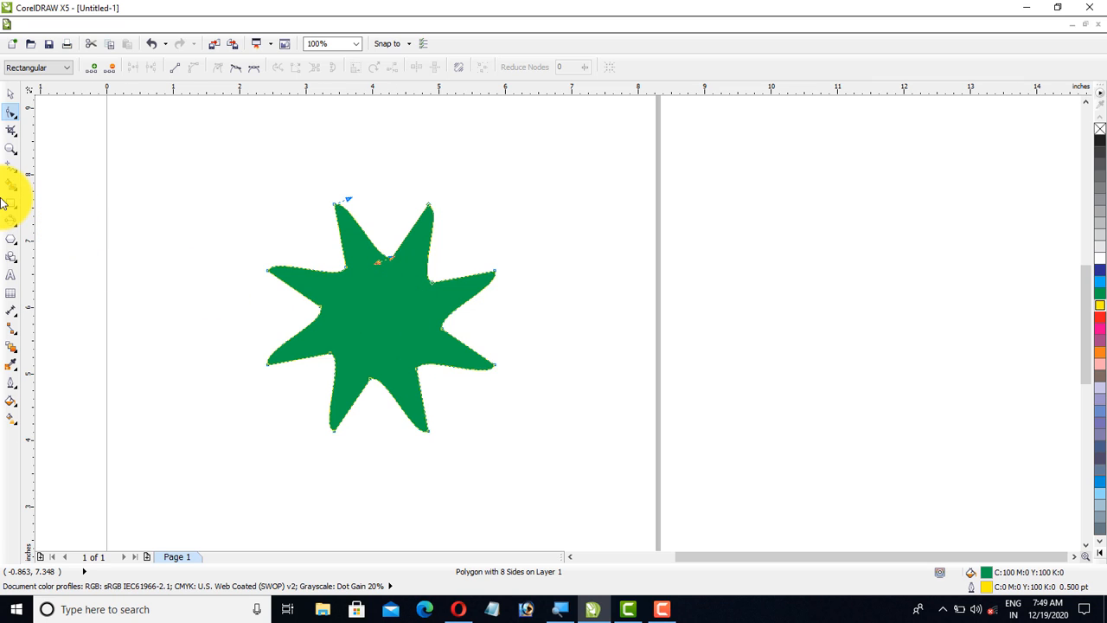
Step: Set the star's outline width to 4 pt and then 8 pt, and recolour the outline cyan and finally red
click(12, 242)
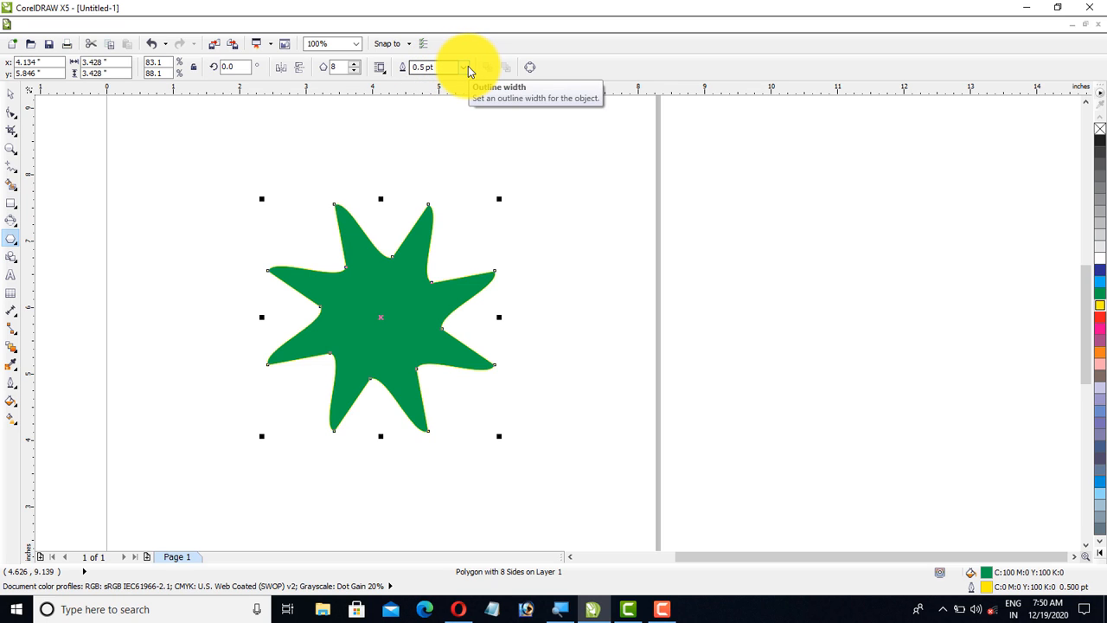
click(468, 67)
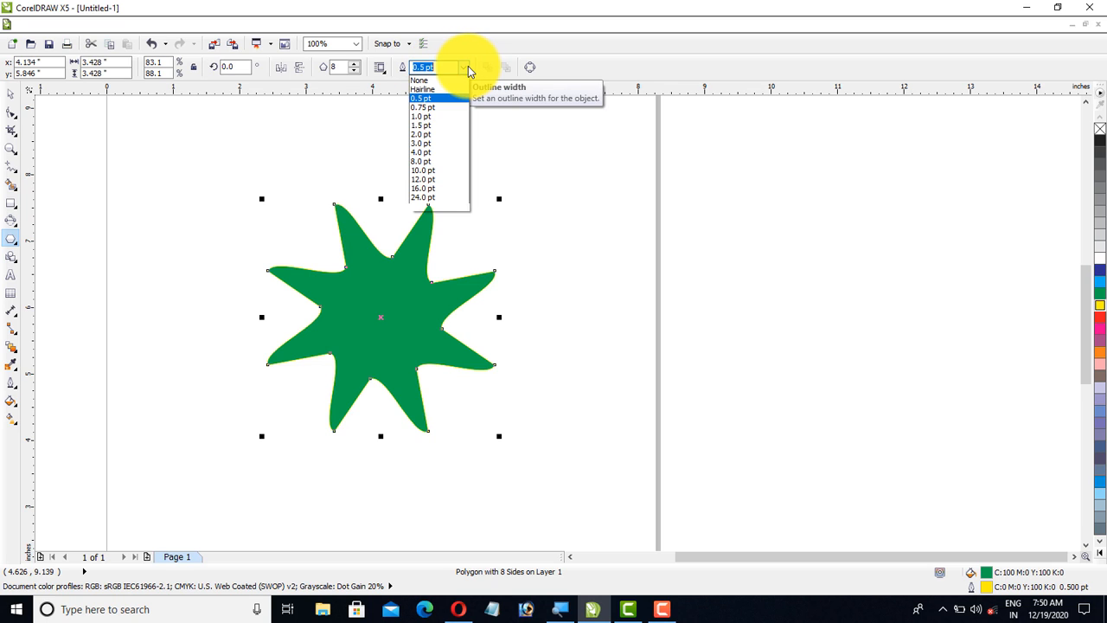
click(437, 153)
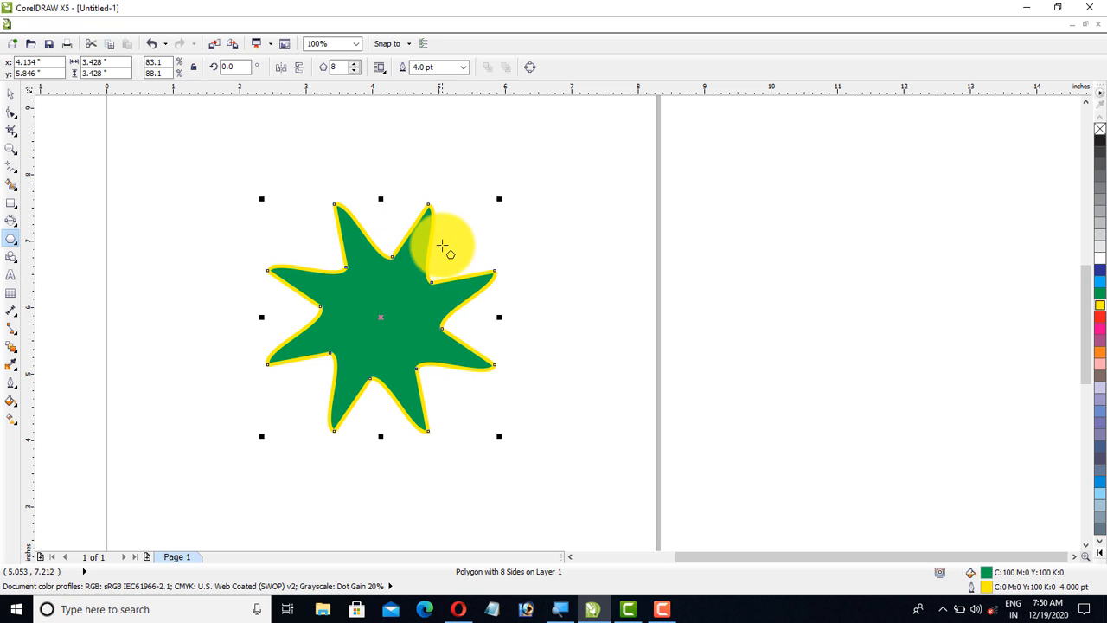
click(464, 67)
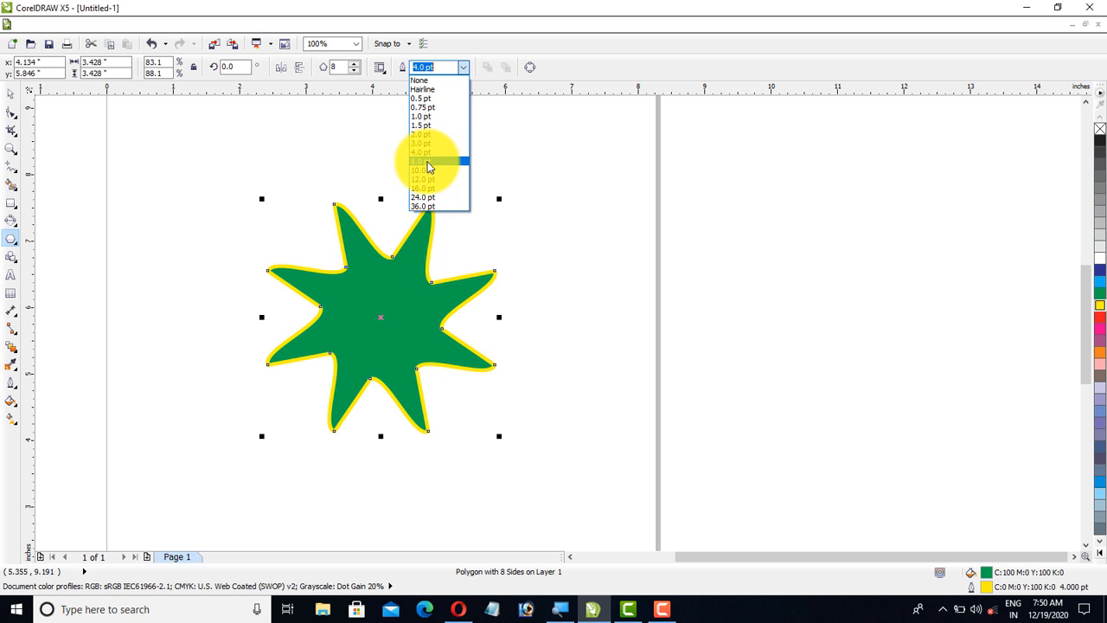
click(428, 163)
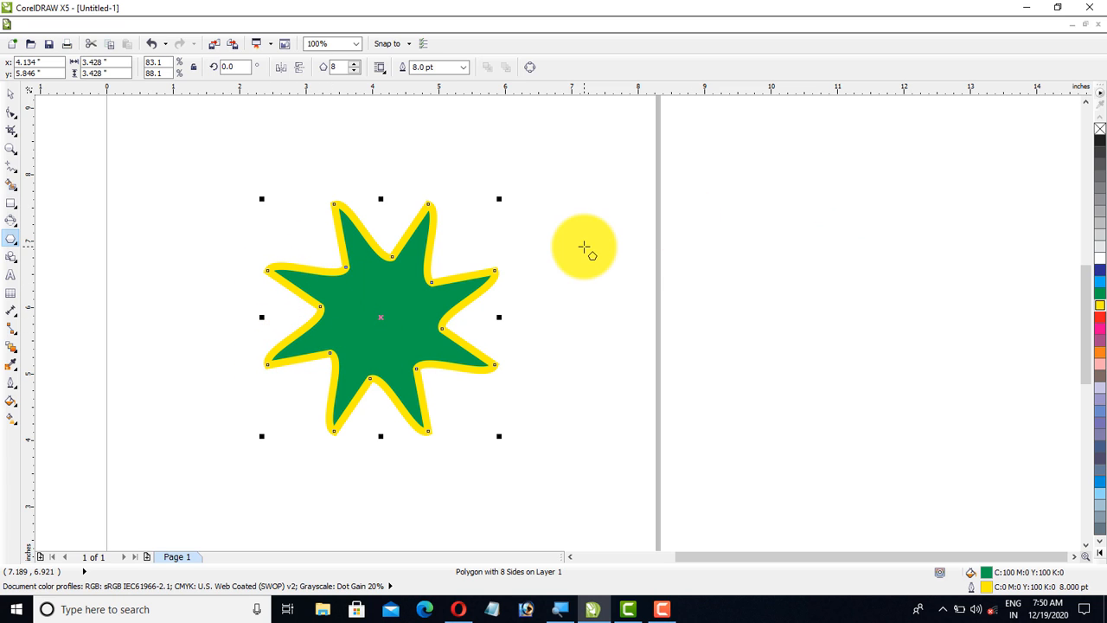
right_click(1099, 283)
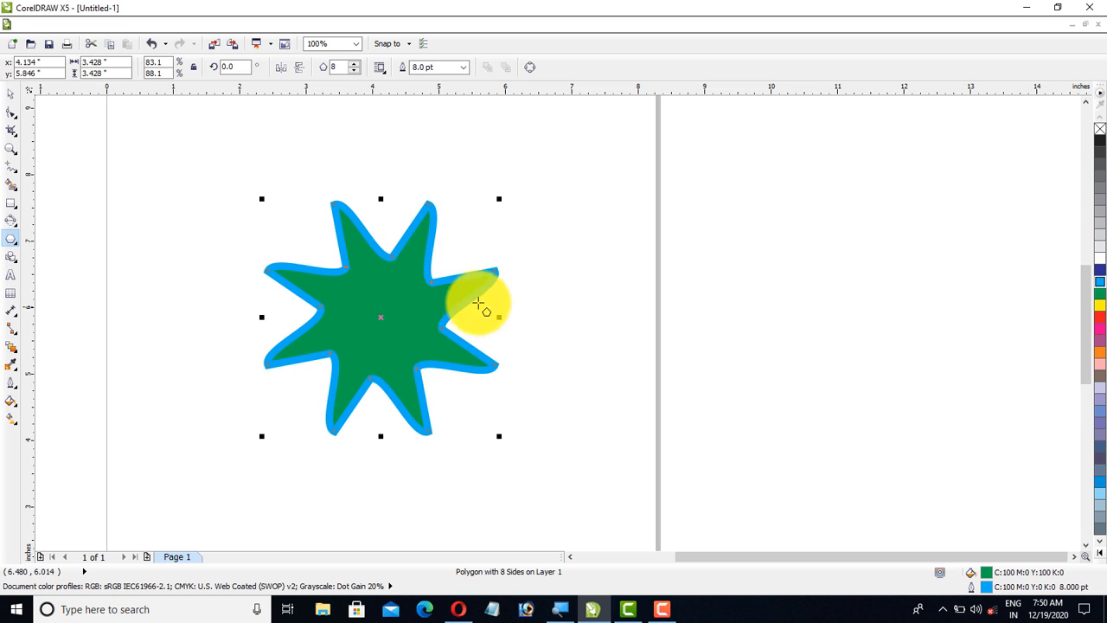
right_click(1100, 318)
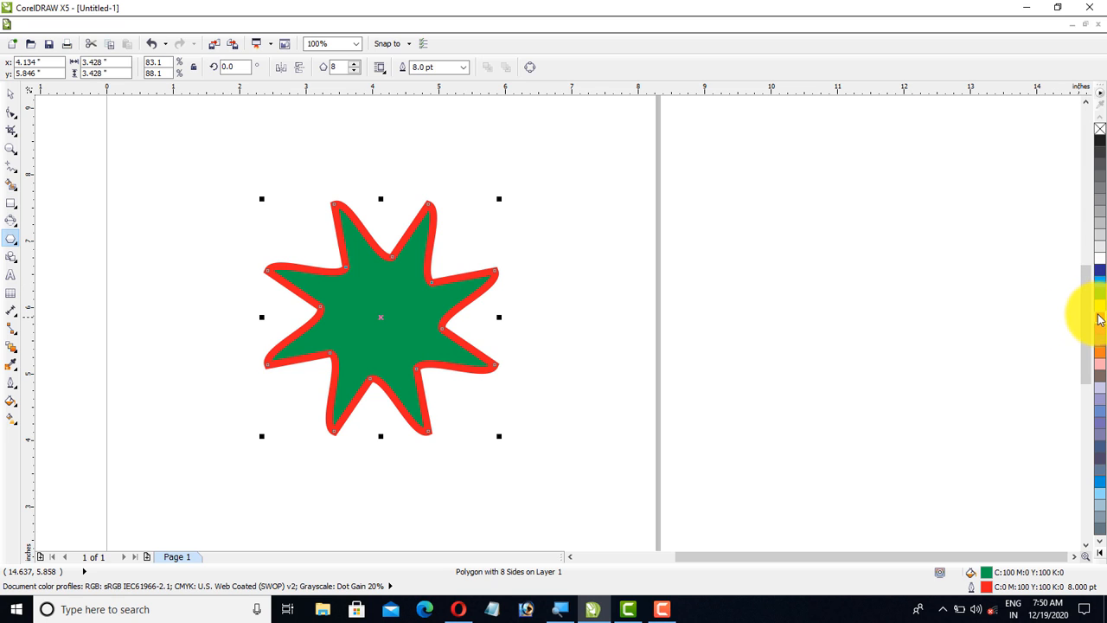
Step: Move the node at the tip of the star's upper-left point slightly outward and clockwise with the Shape tool
click(12, 112)
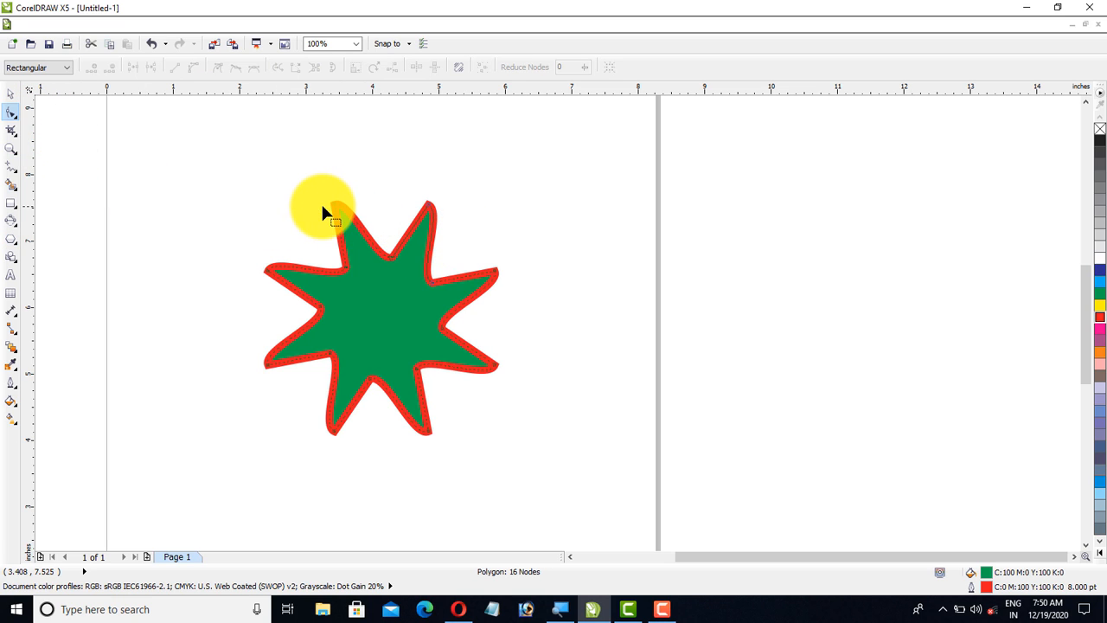
click(336, 209)
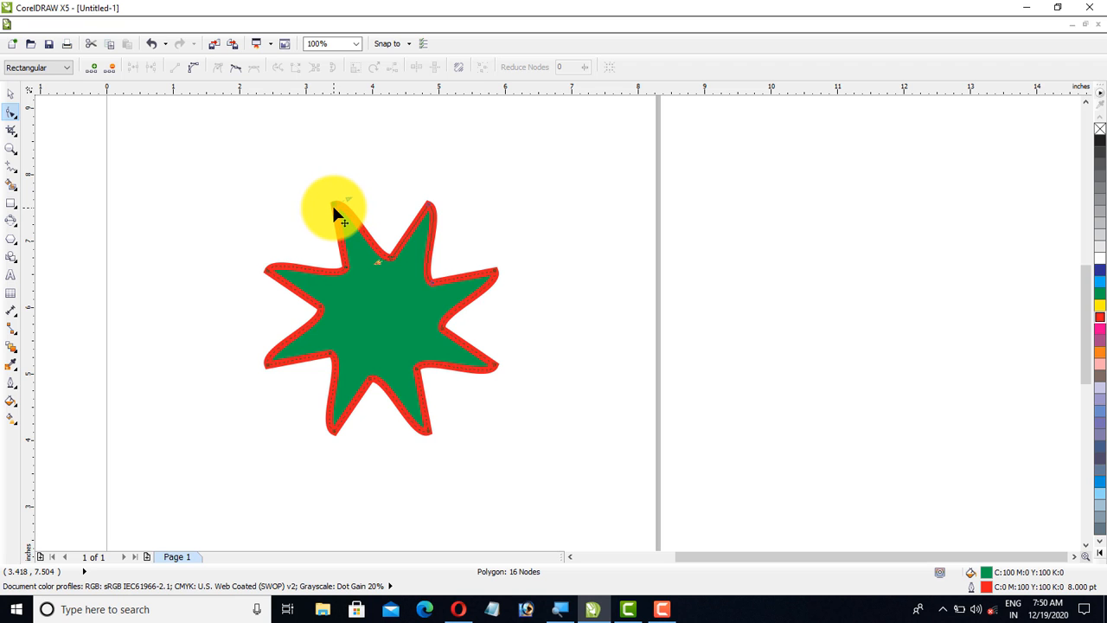
mouse_move(333, 207)
mouse_down()
mouse_move(320, 223)
mouse_move(311, 210)
mouse_move(318, 192)
mouse_move(346, 192)
mouse_up()
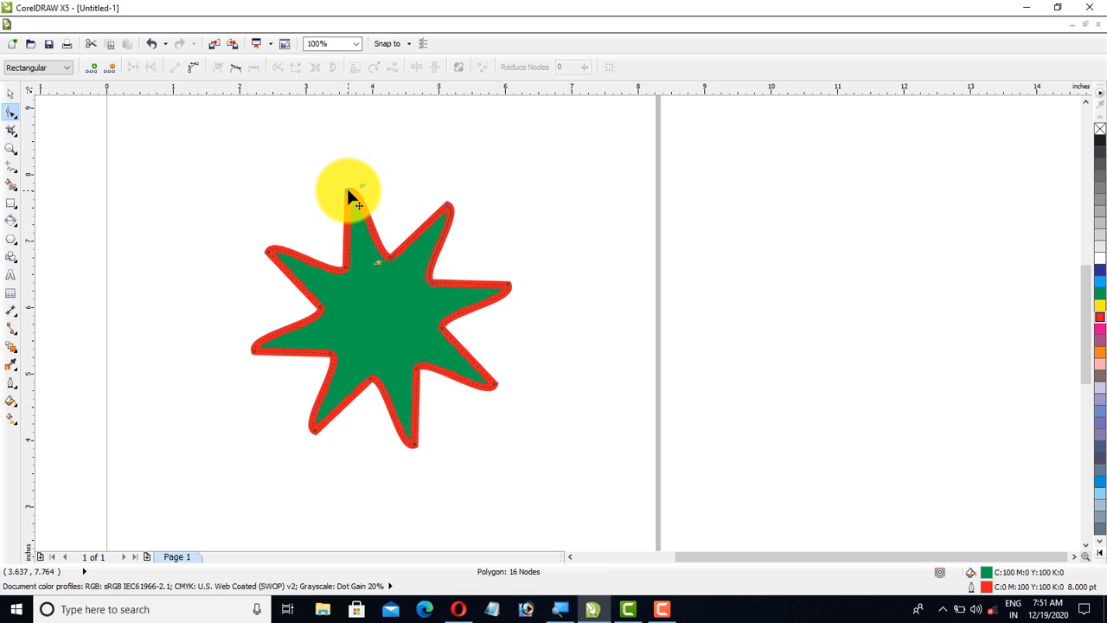
Step: Convert the straight segment beside that tip node to a curve and bend it outward to make rounded, petal-like points
click(347, 189)
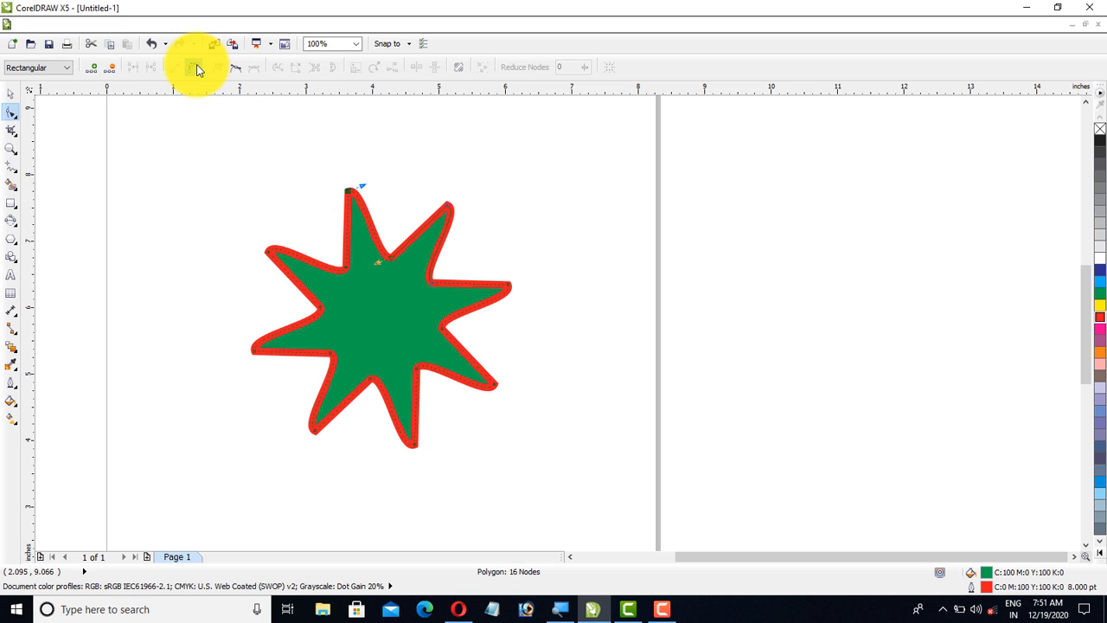
click(196, 68)
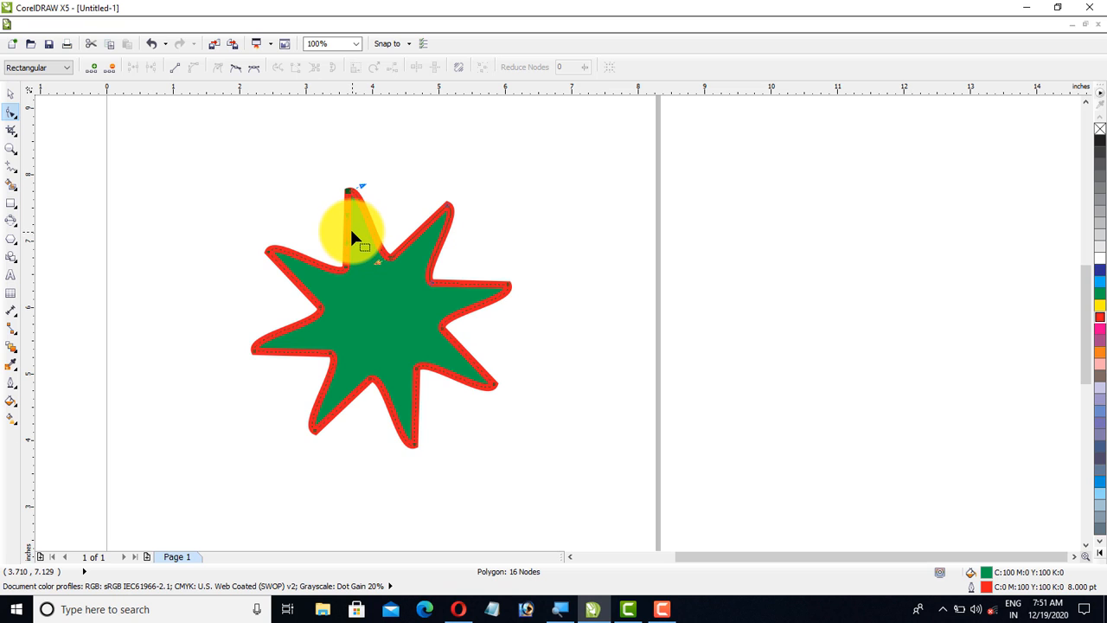
mouse_move(343, 214)
mouse_down()
mouse_move(322, 205)
mouse_move(323, 231)
mouse_move(316, 214)
mouse_move(376, 215)
mouse_move(395, 228)
mouse_move(381, 257)
mouse_move(292, 240)
mouse_move(320, 205)
mouse_move(377, 192)
mouse_move(397, 211)
mouse_move(370, 230)
mouse_move(292, 237)
mouse_move(284, 260)
mouse_move(332, 225)
mouse_move(421, 212)
mouse_move(366, 188)
mouse_move(310, 258)
mouse_move(297, 238)
mouse_move(322, 223)
mouse_up()
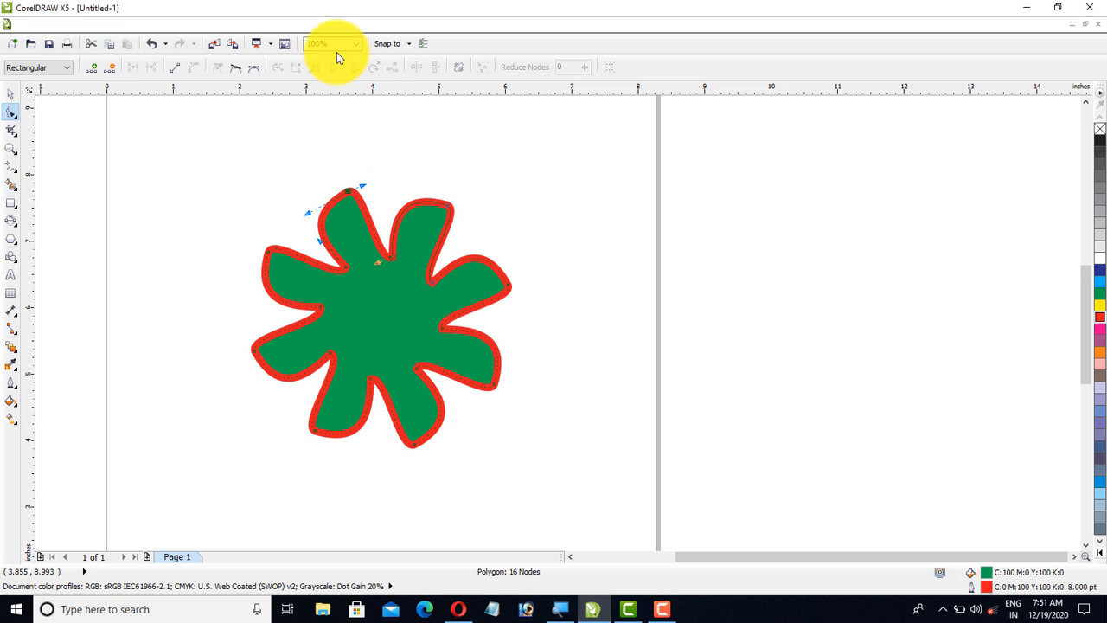
Step: Increase the flower-shaped polygon's number of sides step by step to beyond 25
click(11, 241)
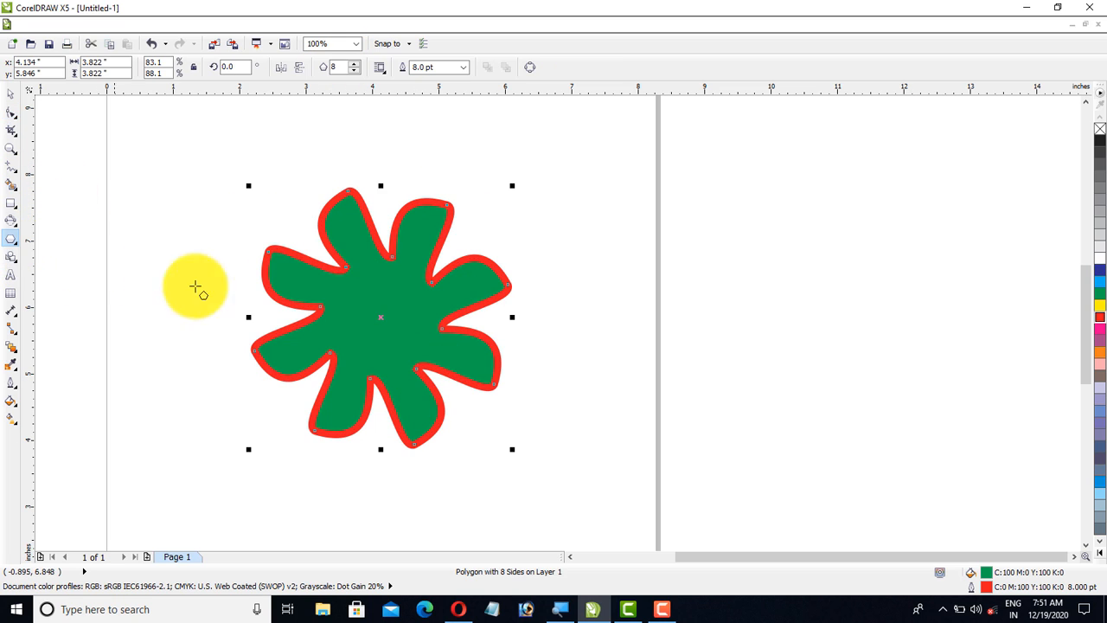
click(353, 65)
click(354, 65)
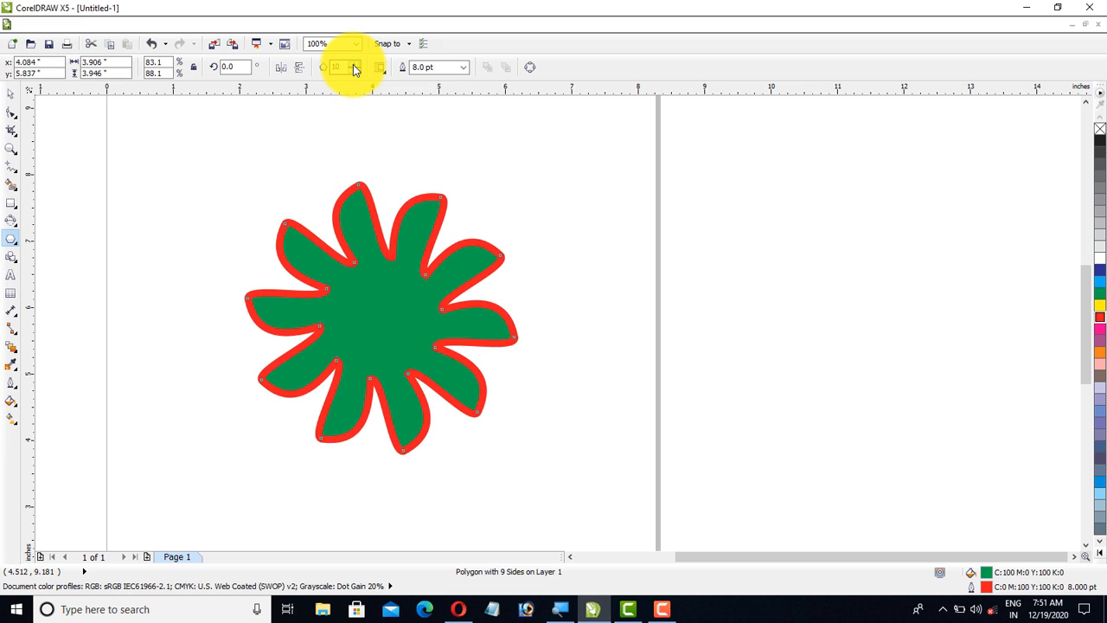
click(354, 65)
click(354, 65)
click(354, 65)
click(354, 65)
click(353, 65)
click(353, 66)
click(354, 66)
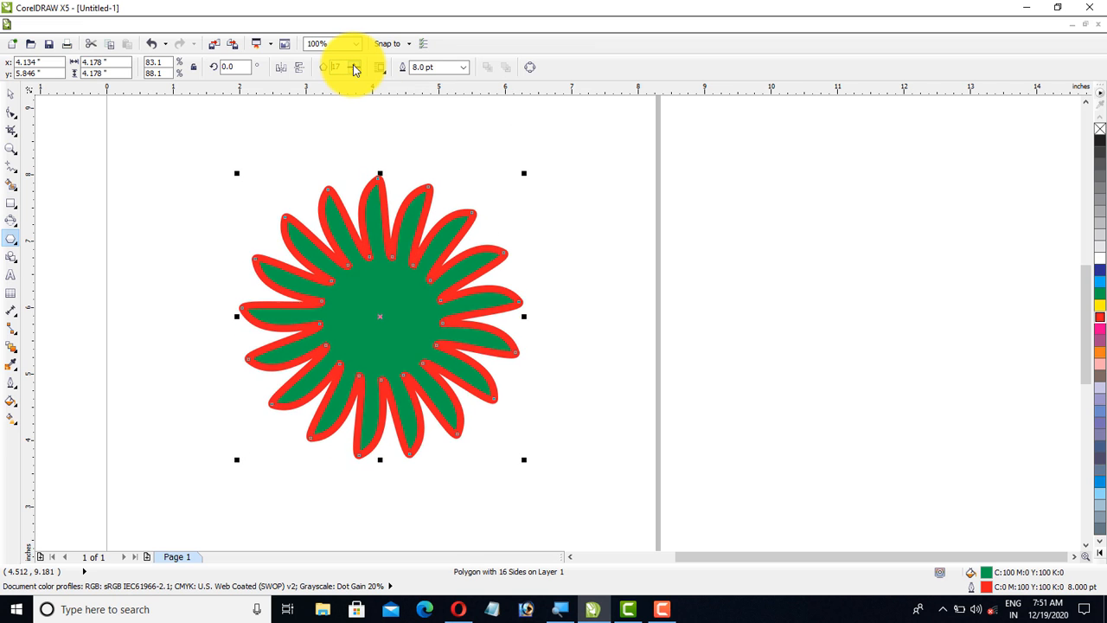
click(353, 65)
click(354, 66)
click(353, 66)
click(354, 66)
click(354, 65)
click(354, 65)
click(354, 66)
click(354, 65)
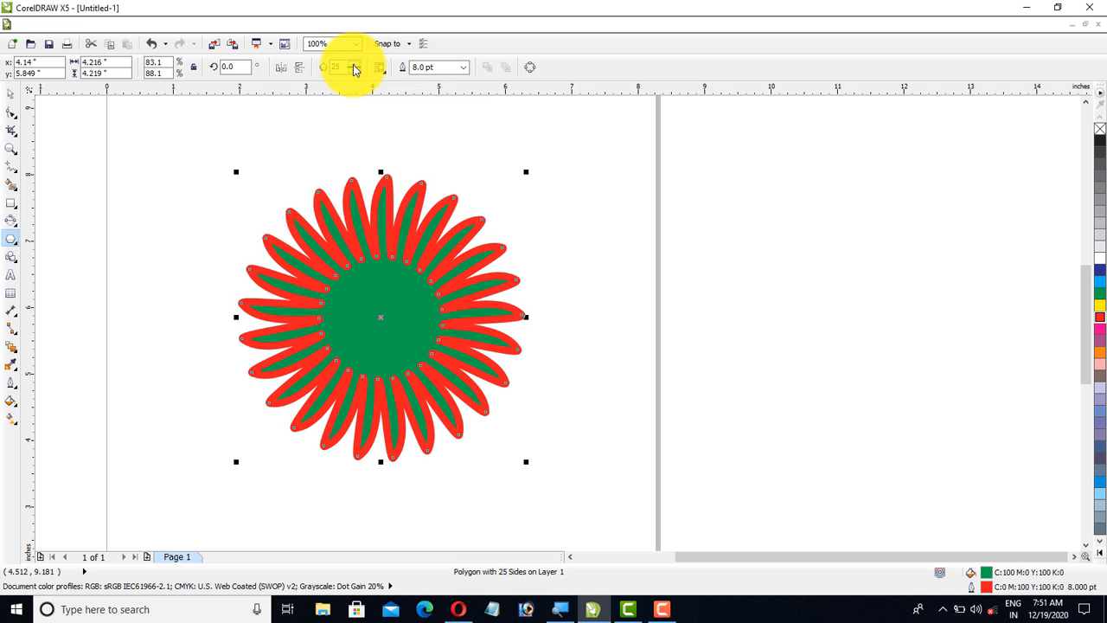
click(353, 66)
click(354, 66)
Step: Reduce the flower-shaped polygon's number of sides to 16
click(353, 73)
click(353, 73)
click(353, 73)
click(353, 72)
click(353, 73)
click(352, 73)
click(353, 72)
click(353, 73)
click(353, 73)
click(353, 73)
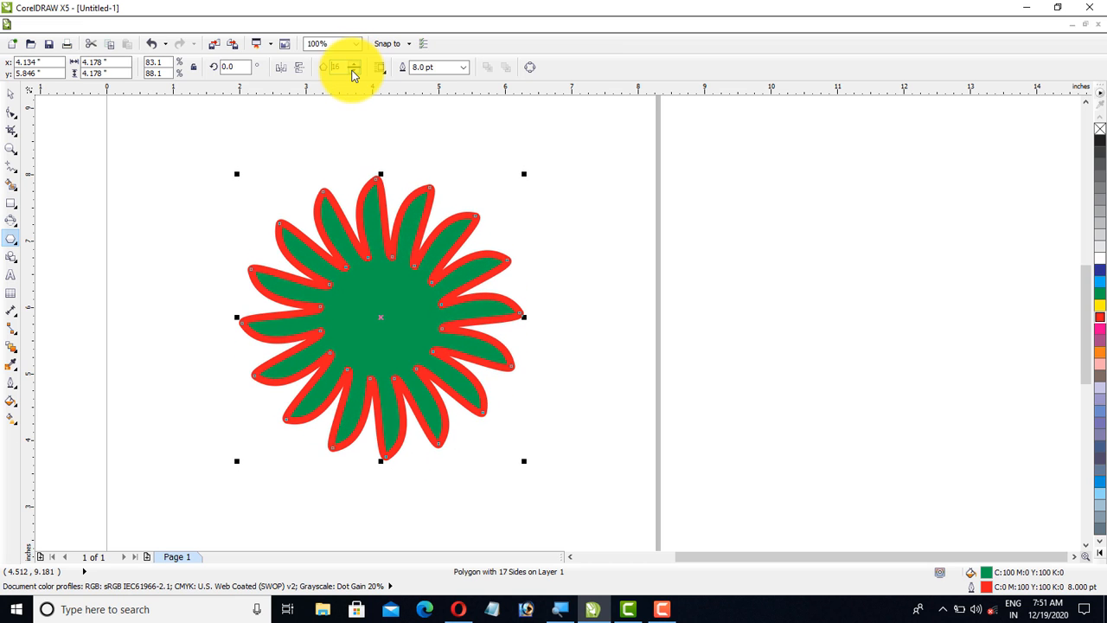